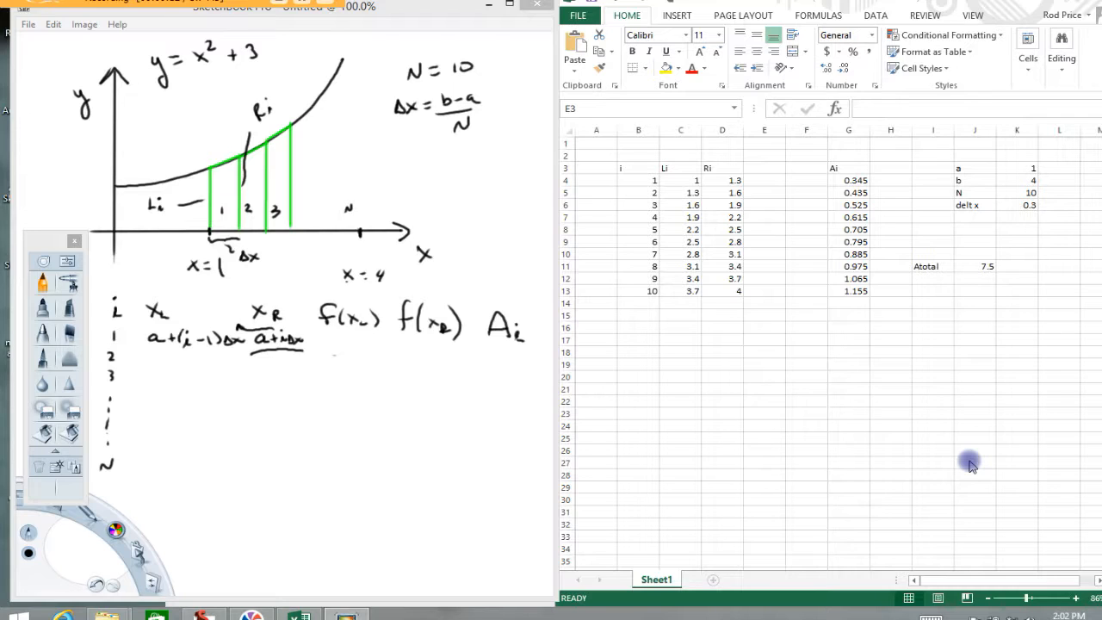
- Underline the equation y = x² + 3 above the graph and undo the stroke
{"action": "left_click", "coordinate": [162, 81]}
{"action": "left_click_drag", "start_coordinate": [152, 83], "coordinate": [264, 57]}
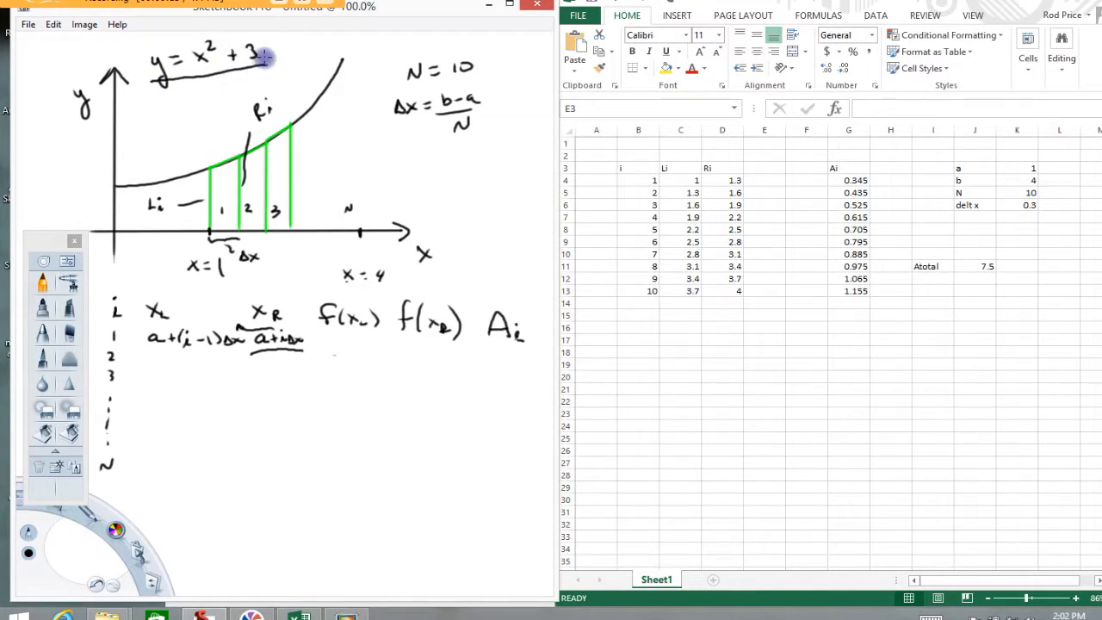
{"action": "left_click", "coordinate": [91, 572]}
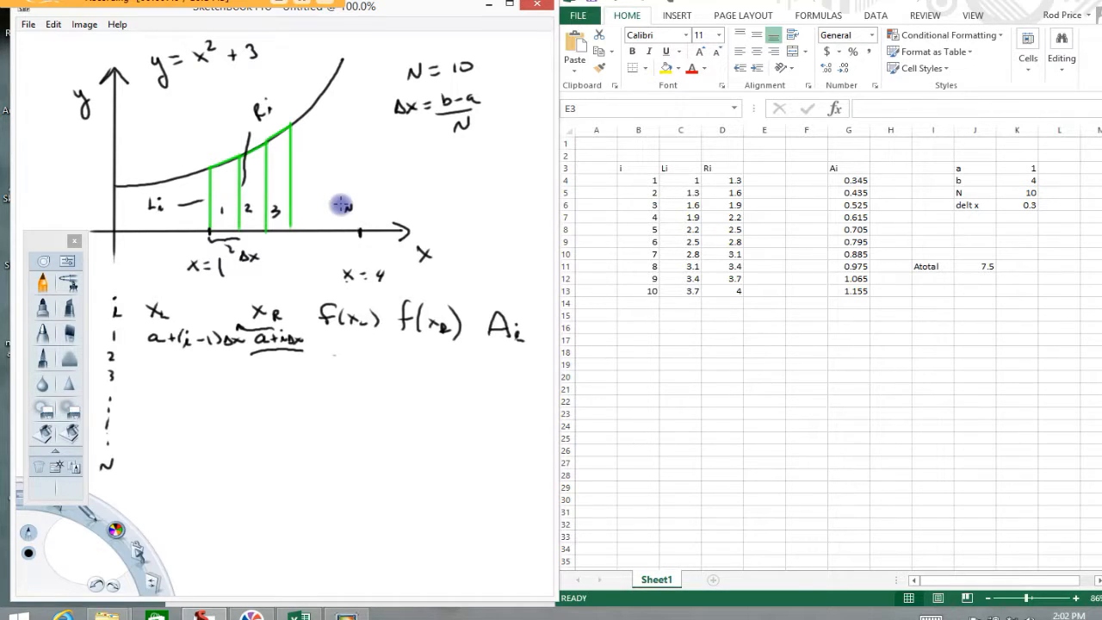
- Close the floating brush palette covering the sketch
{"action": "left_click", "coordinate": [76, 242]}
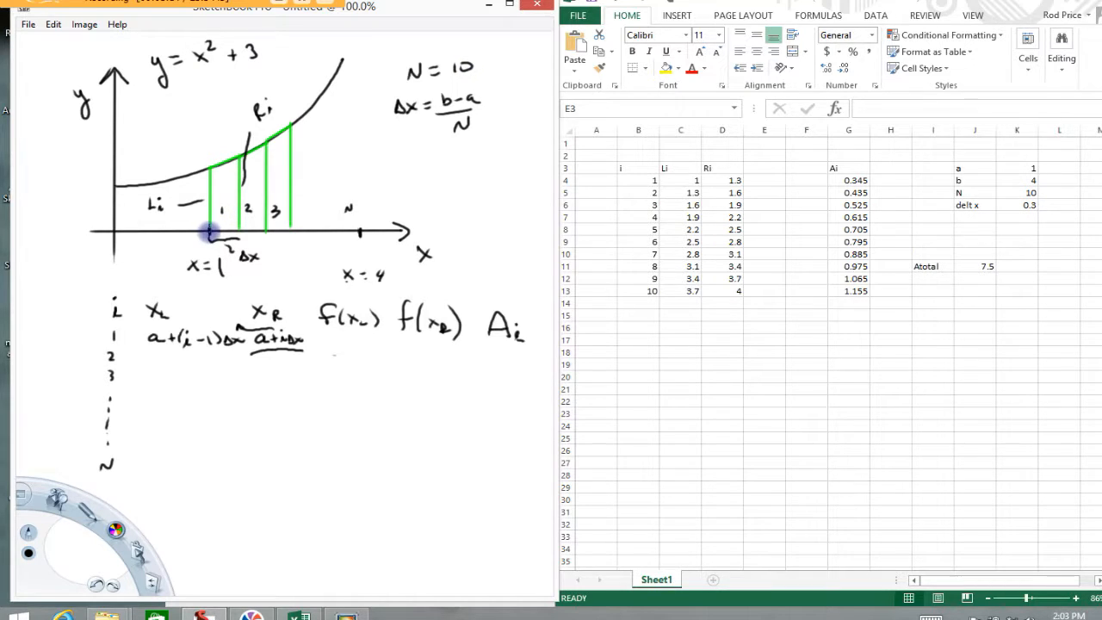
- Outline the first strip under the curve in red and undo the outline
{"action": "left_click_drag", "start_coordinate": [111, 533], "coordinate": [87, 500]}
{"action": "mouse_move", "coordinate": [209, 230]}
{"action": "left_mouse_down"}
{"action": "mouse_move", "coordinate": [209, 164]}
{"action": "mouse_move", "coordinate": [238, 163]}
{"action": "mouse_move", "coordinate": [241, 215]}
{"action": "mouse_move", "coordinate": [208, 232]}
{"action": "left_mouse_up"}
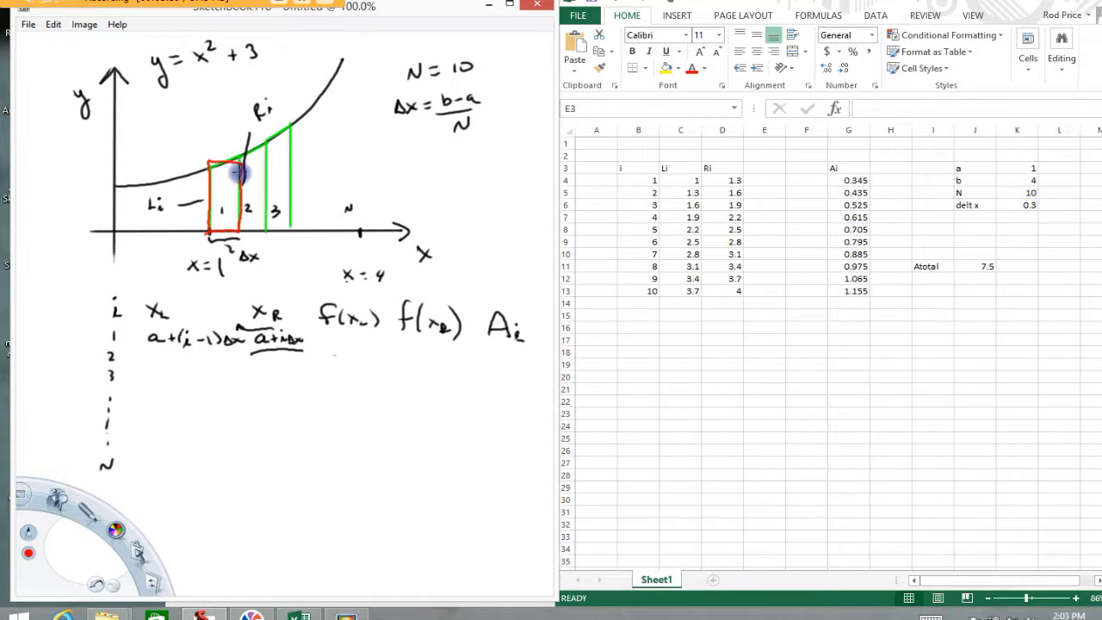
{"action": "left_click", "coordinate": [95, 584]}
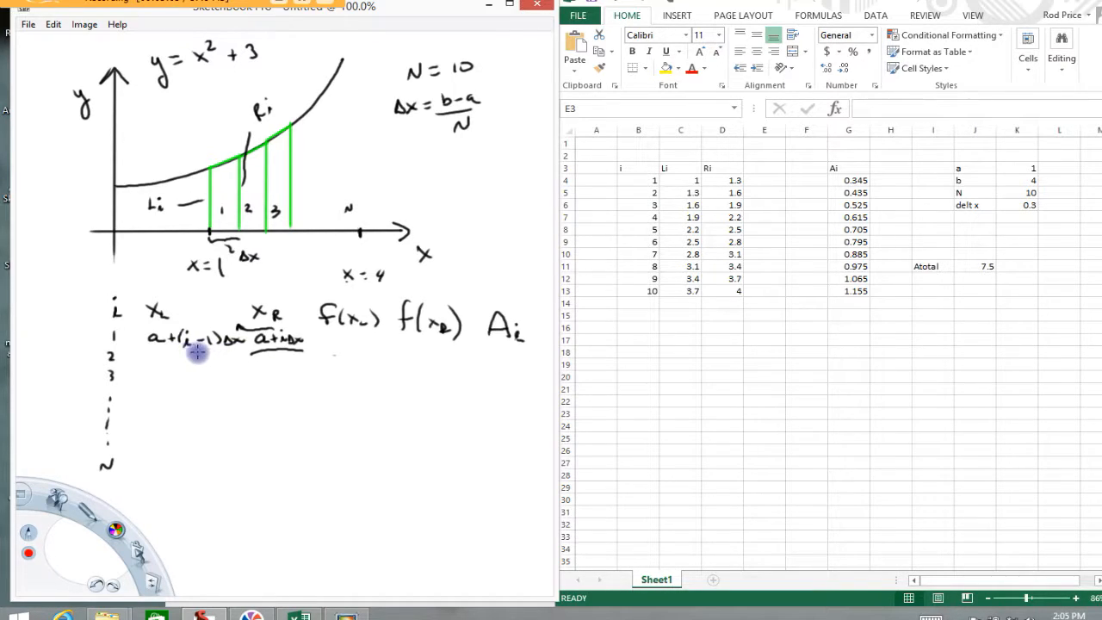
- Mark the xL and xR formulas in the handwritten table with temporary strokes and undo them
{"action": "left_click_drag", "start_coordinate": [145, 348], "coordinate": [235, 351]}
{"action": "mouse_move", "coordinate": [168, 300]}
{"action": "left_mouse_down"}
{"action": "mouse_move", "coordinate": [139, 300]}
{"action": "mouse_move", "coordinate": [172, 318]}
{"action": "left_mouse_up"}
{"action": "left_click", "coordinate": [95, 586]}
{"action": "left_click", "coordinate": [95, 586]}
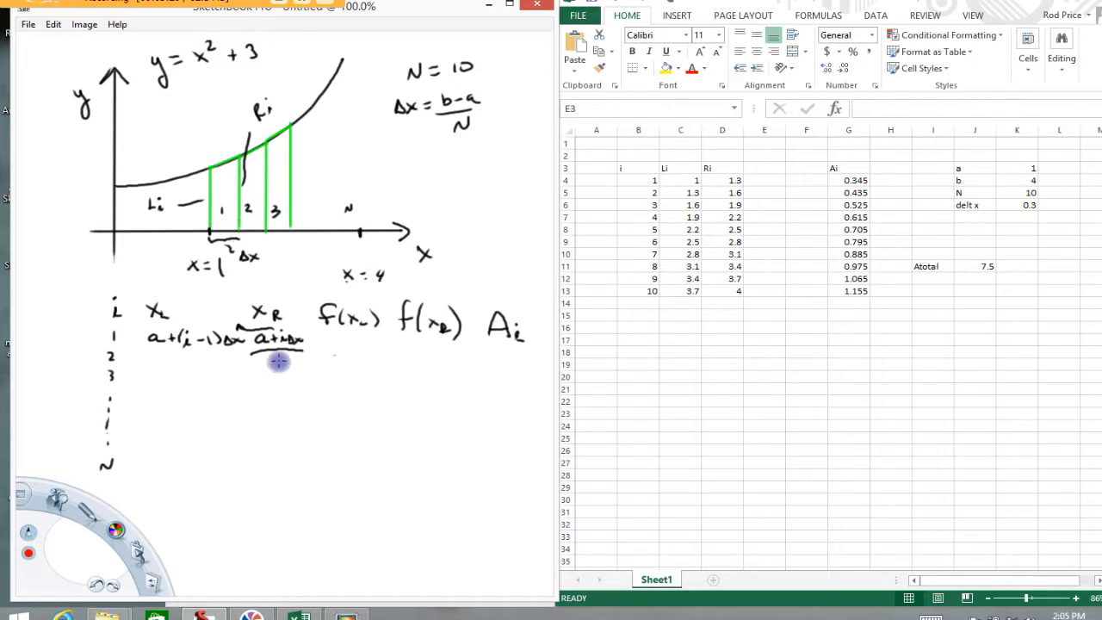
{"action": "mouse_move", "coordinate": [306, 341]}
{"action": "left_mouse_down"}
{"action": "mouse_move", "coordinate": [267, 331]}
{"action": "mouse_move", "coordinate": [280, 353]}
{"action": "mouse_move", "coordinate": [298, 331]}
{"action": "left_mouse_up"}
{"action": "left_click", "coordinate": [95, 584]}
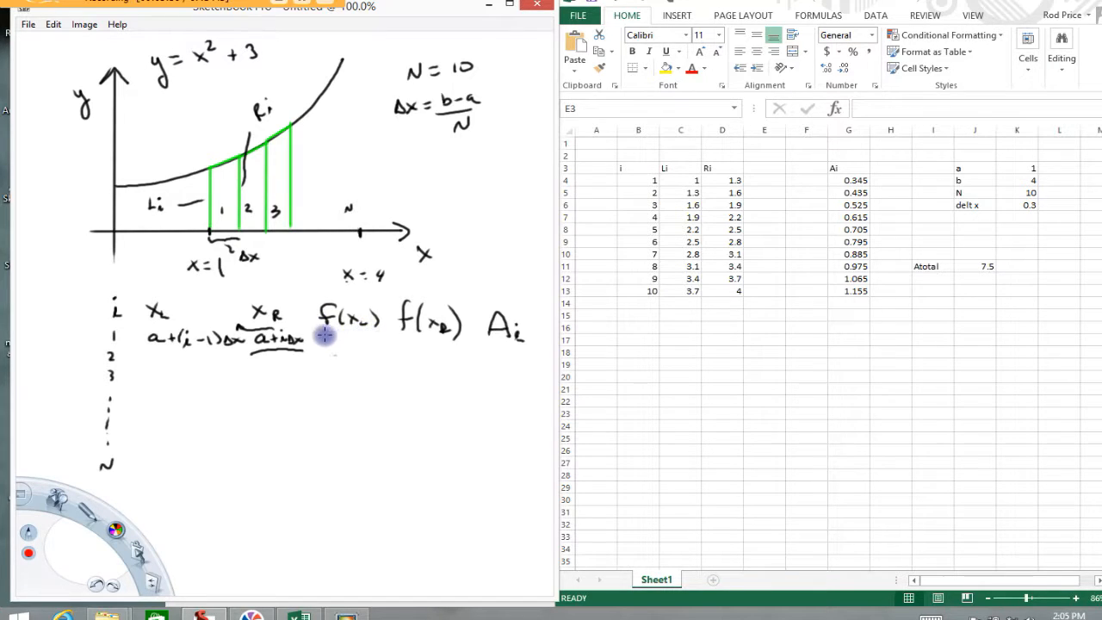
- Write Li beneath f(xL) and Ri beneath f(xR) in black in the handwritten table
{"action": "left_click_drag", "start_coordinate": [116, 532], "coordinate": [115, 498]}
{"action": "mouse_move", "coordinate": [338, 337]}
{"action": "left_mouse_down"}
{"action": "mouse_move", "coordinate": [335, 347]}
{"action": "mouse_move", "coordinate": [355, 339]}
{"action": "left_mouse_up"}
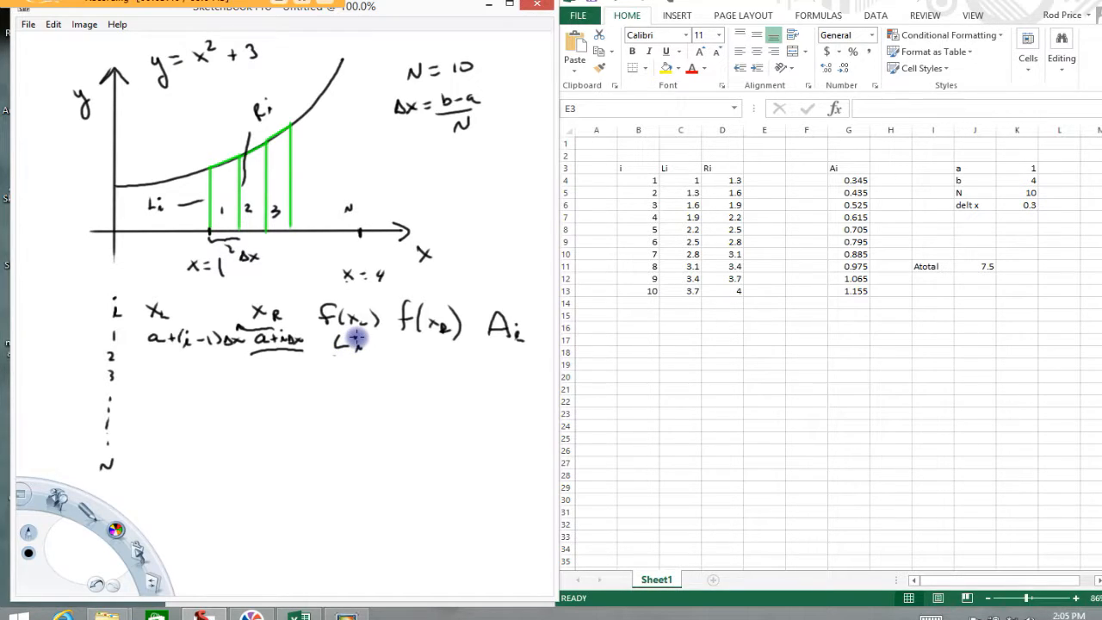
{"action": "left_click_drag", "start_coordinate": [421, 344], "coordinate": [421, 354]}
{"action": "left_click_drag", "start_coordinate": [420, 344], "coordinate": [433, 353]}
{"action": "left_click_drag", "start_coordinate": [441, 348], "coordinate": [440, 354]}
{"action": "left_click", "coordinate": [440, 345]}
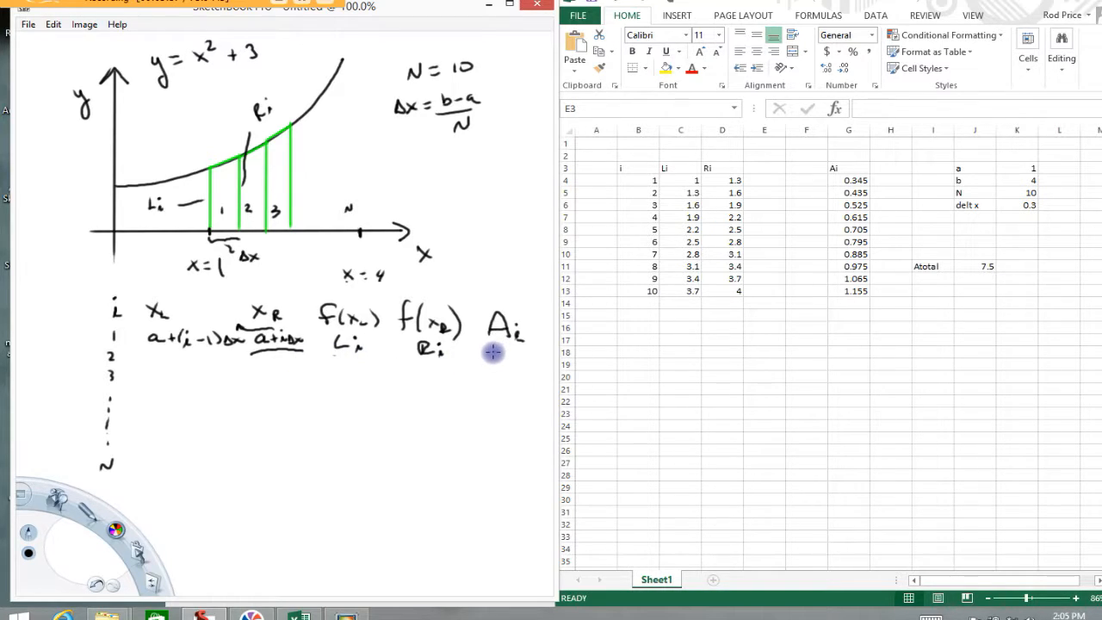
- Draw a line from the Ai heading and write the trapezoid area formula ((Li + Ri)/2)Δx at its end
{"action": "left_click_drag", "start_coordinate": [493, 352], "coordinate": [441, 404]}
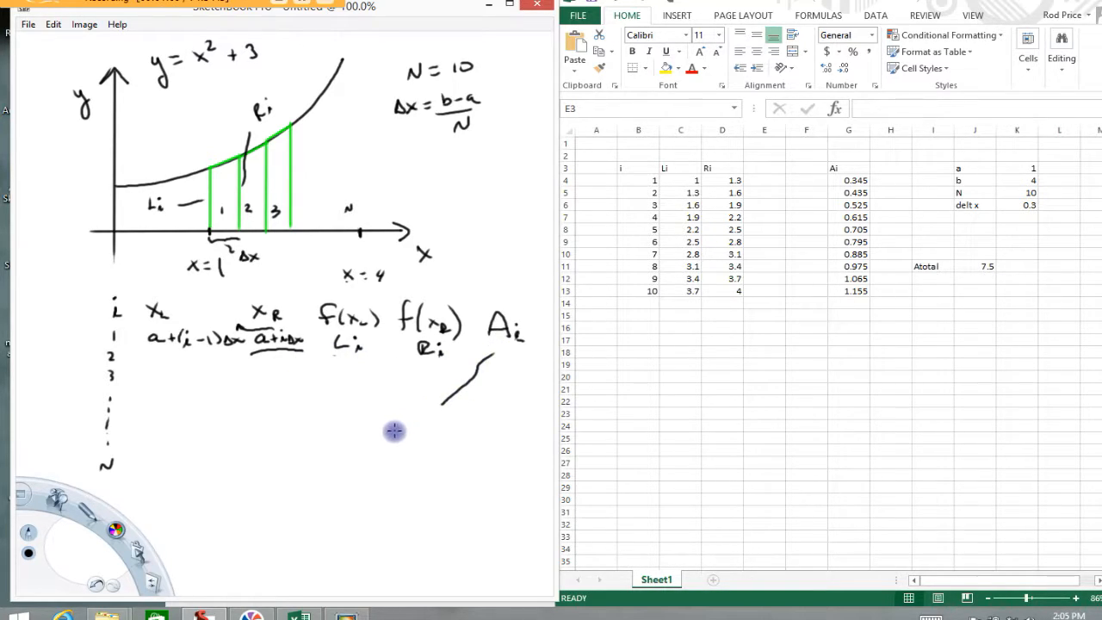
{"action": "mouse_move", "coordinate": [379, 423]}
{"action": "left_mouse_down"}
{"action": "mouse_move", "coordinate": [381, 437]}
{"action": "mouse_move", "coordinate": [427, 428]}
{"action": "left_mouse_up"}
{"action": "left_click", "coordinate": [395, 422]}
{"action": "mouse_move", "coordinate": [432, 423]}
{"action": "left_mouse_down"}
{"action": "mouse_move", "coordinate": [431, 435]}
{"action": "mouse_move", "coordinate": [449, 436]}
{"action": "left_mouse_up"}
{"action": "left_click", "coordinate": [449, 423]}
{"action": "mouse_move", "coordinate": [385, 448]}
{"action": "left_mouse_down"}
{"action": "mouse_move", "coordinate": [440, 446]}
{"action": "mouse_move", "coordinate": [429, 468]}
{"action": "left_mouse_up"}
{"action": "left_click_drag", "start_coordinate": [362, 421], "coordinate": [358, 463]}
{"action": "mouse_move", "coordinate": [461, 419]}
{"action": "left_mouse_down"}
{"action": "mouse_move", "coordinate": [466, 455]}
{"action": "mouse_move", "coordinate": [474, 434]}
{"action": "mouse_move", "coordinate": [495, 441]}
{"action": "left_mouse_up"}
{"action": "left_click_drag", "start_coordinate": [496, 426], "coordinate": [480, 442]}
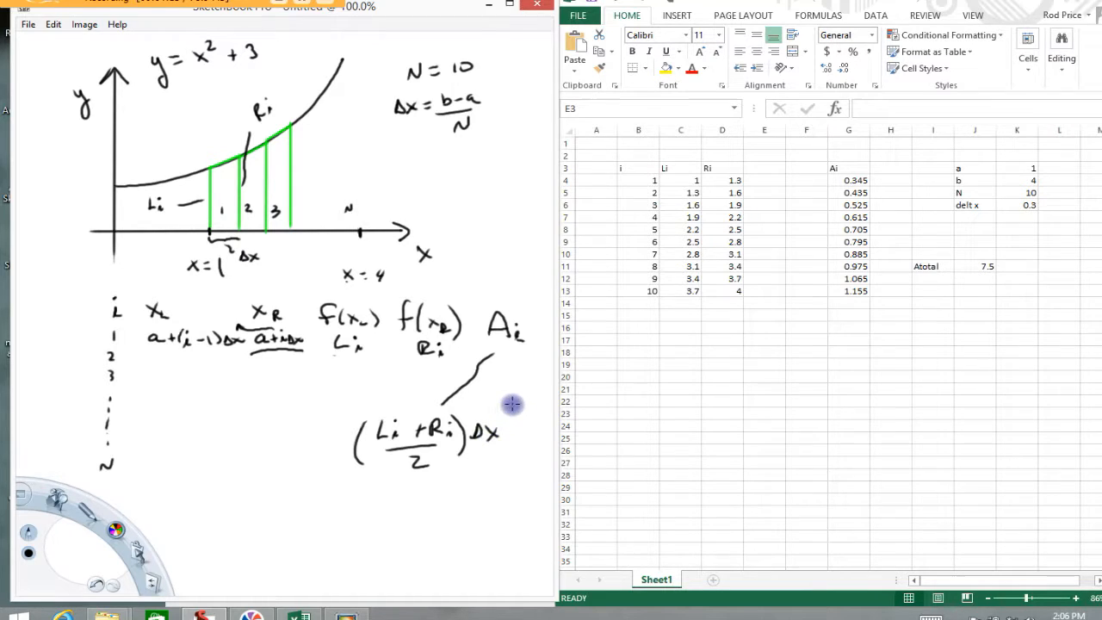
- Switch to the Excel sheet and examine the endpoint formulas in cells C4 and D4
{"action": "left_click", "coordinate": [650, 178]}
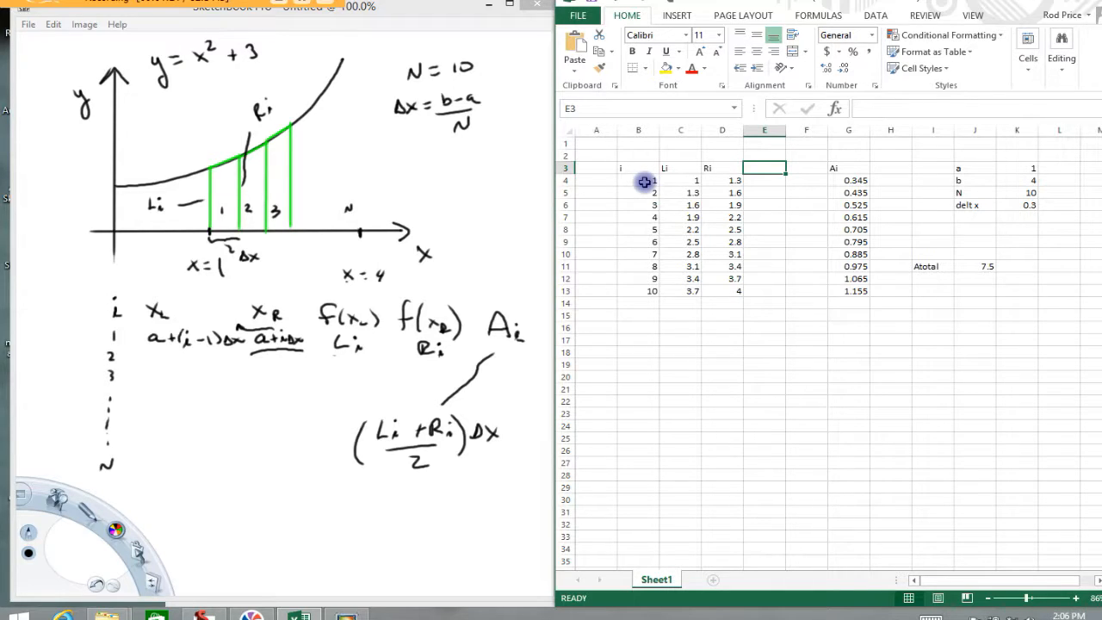
{"action": "left_click", "coordinate": [645, 182]}
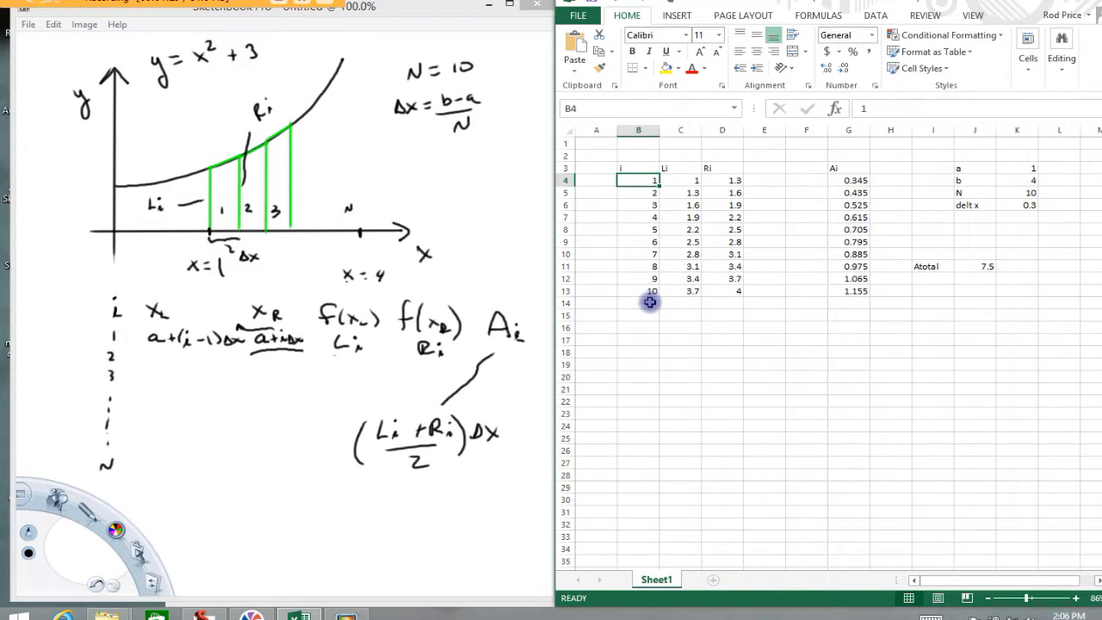
{"action": "double_click", "coordinate": [691, 180]}
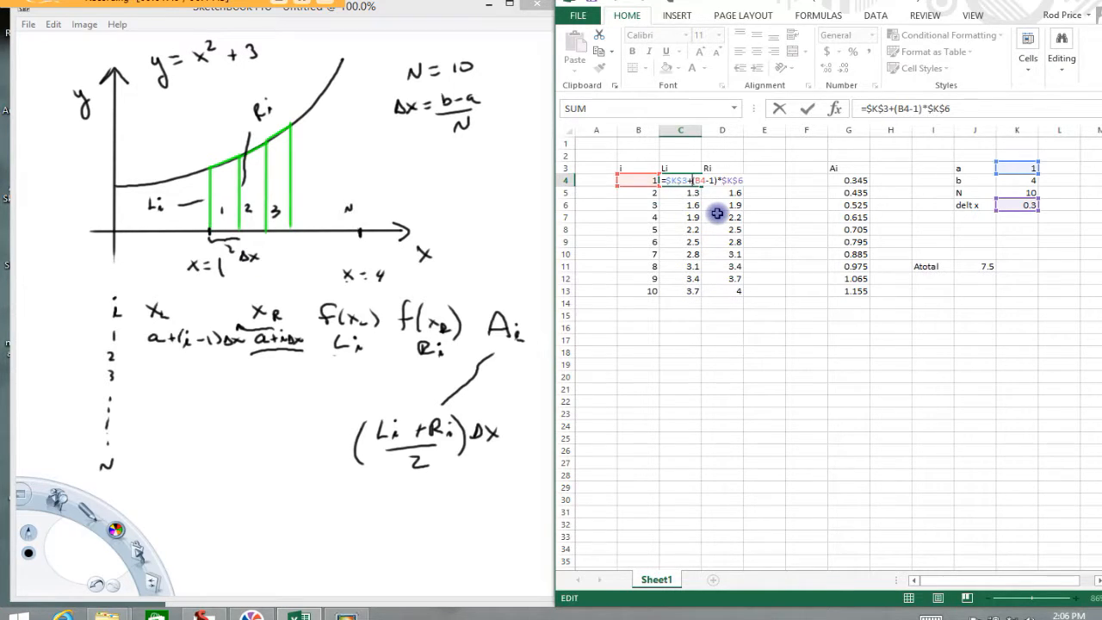
{"action": "key", "text": "Return"}
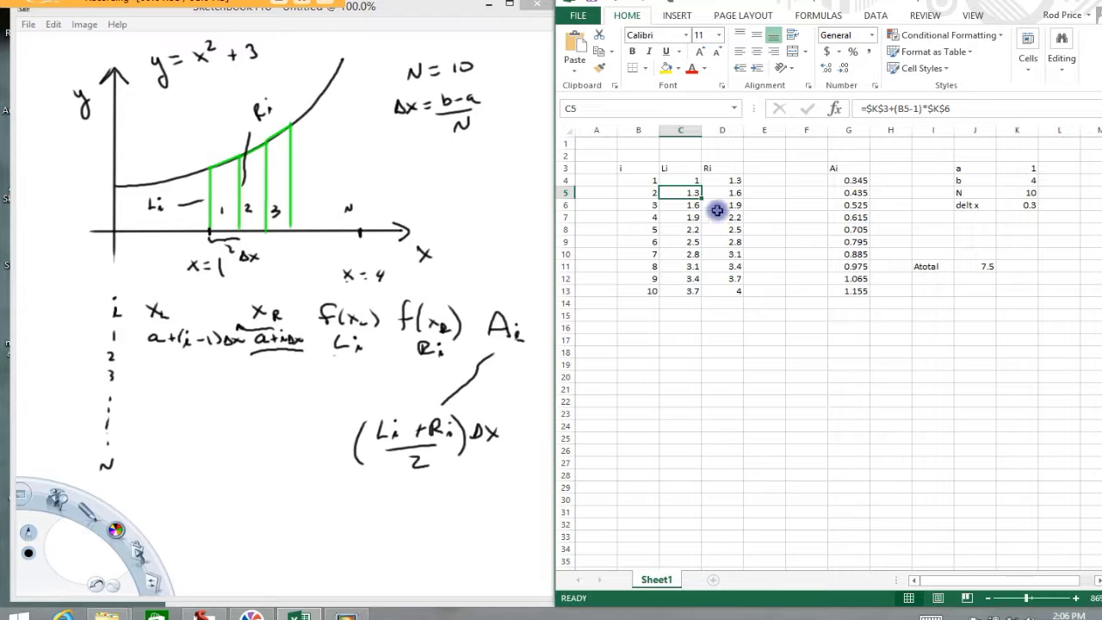
{"action": "double_click", "coordinate": [729, 180]}
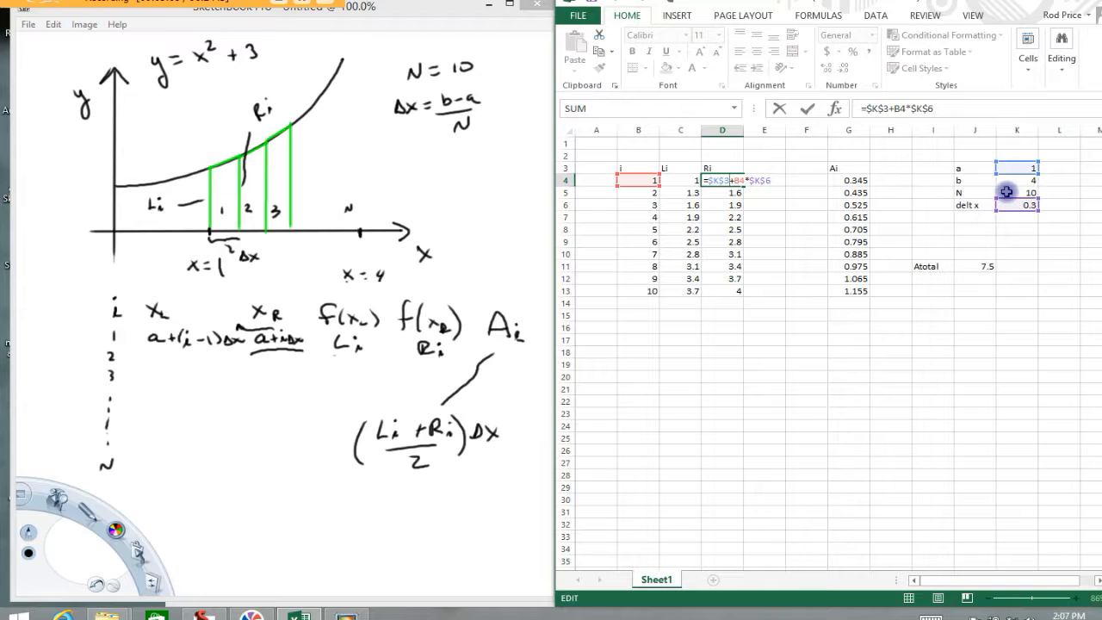
{"action": "key", "text": "Return"}
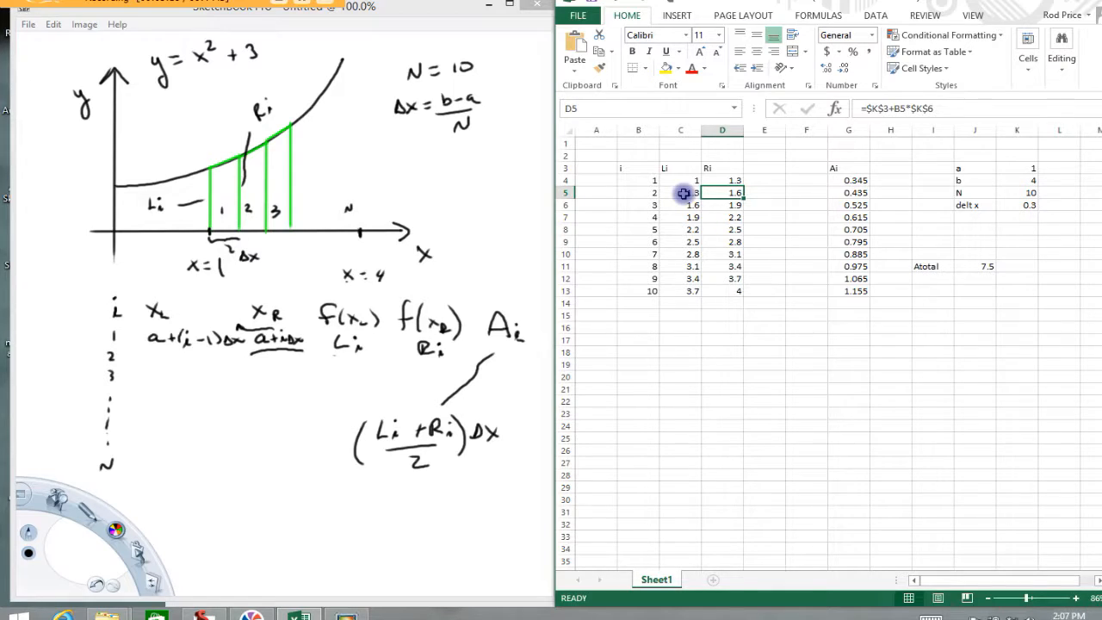
- Rename the header in C3 as xLi and the header in D3 as xRi
{"action": "left_click", "coordinate": [759, 172]}
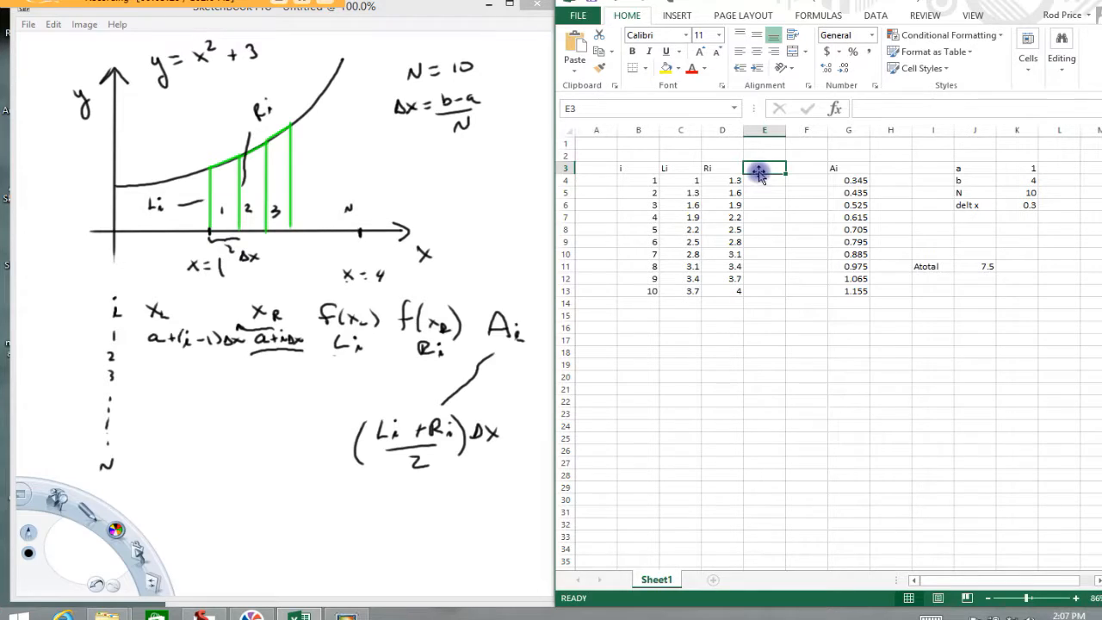
{"action": "left_click", "coordinate": [663, 168]}
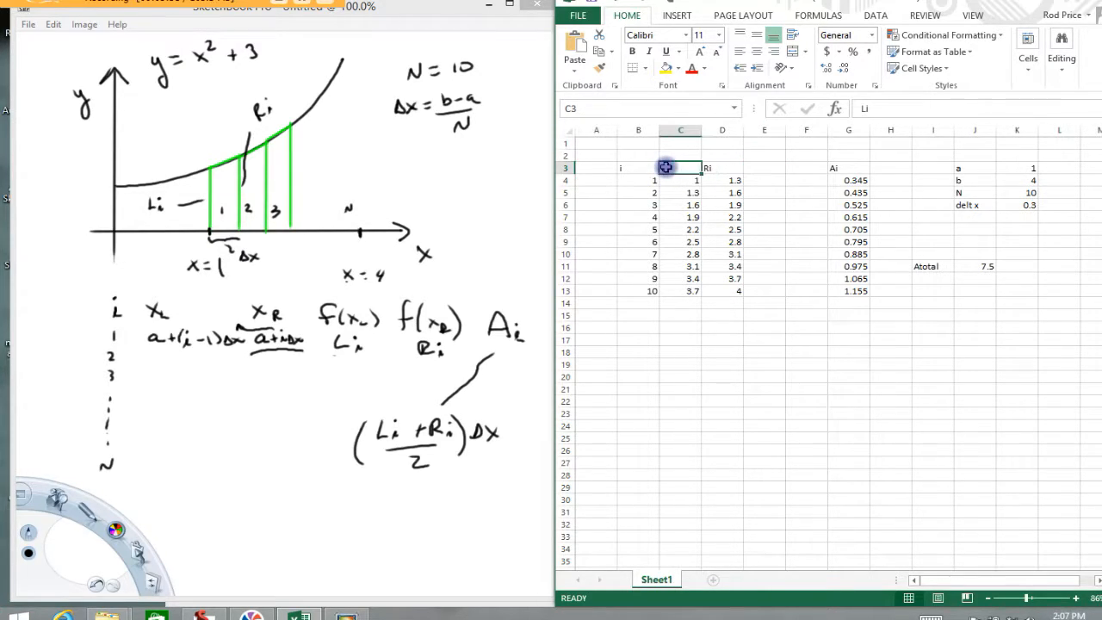
{"action": "left_click", "coordinate": [861, 108]}
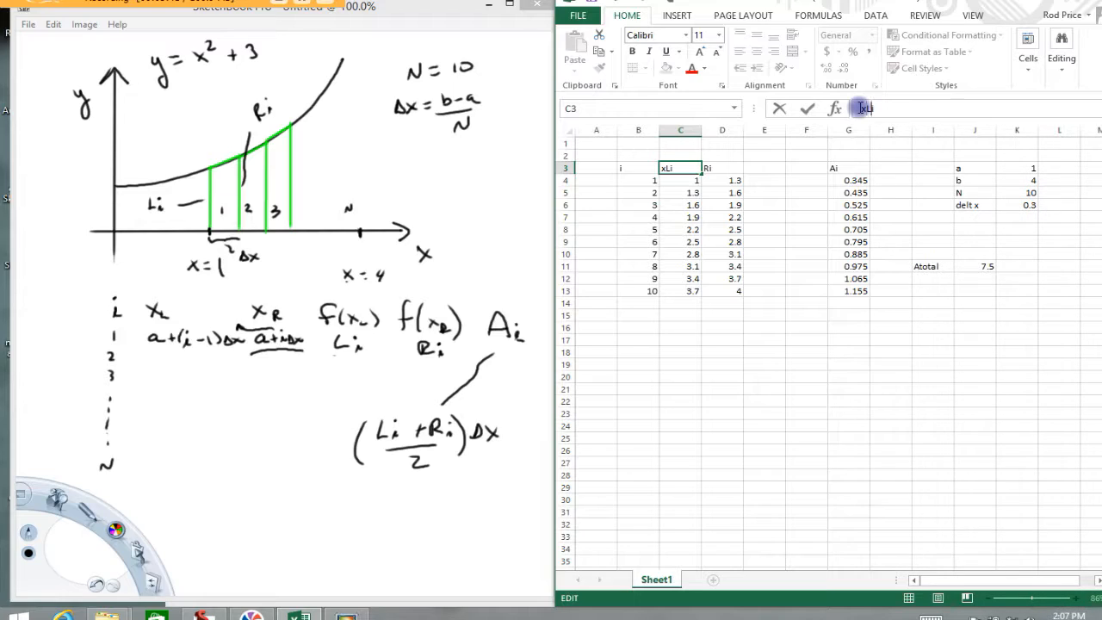
{"action": "key", "text": "Return"}
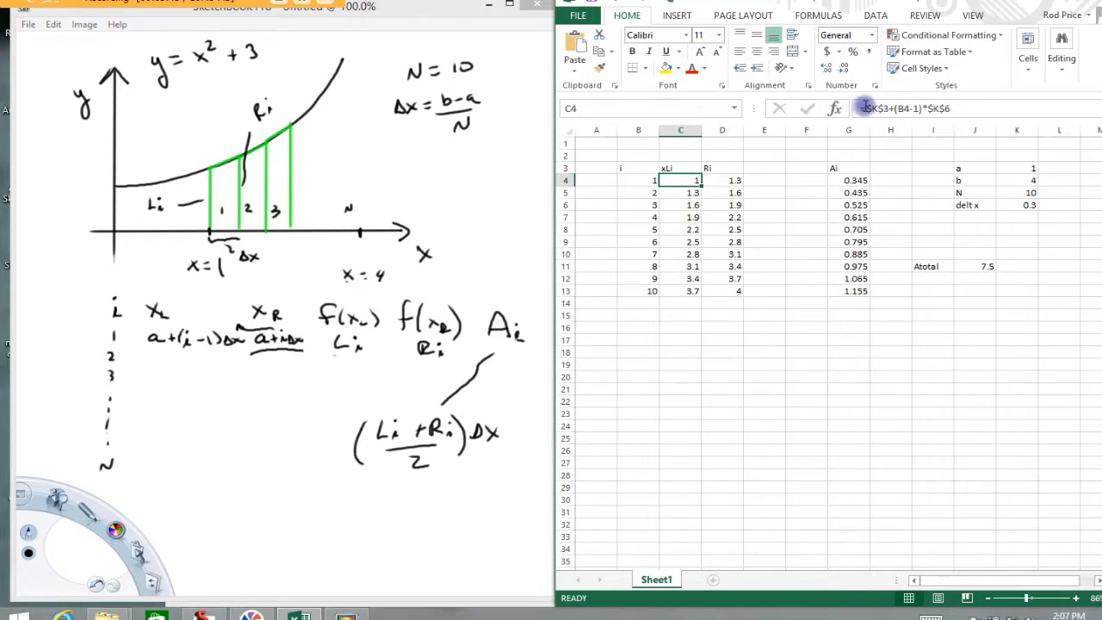
{"action": "left_click", "coordinate": [713, 168]}
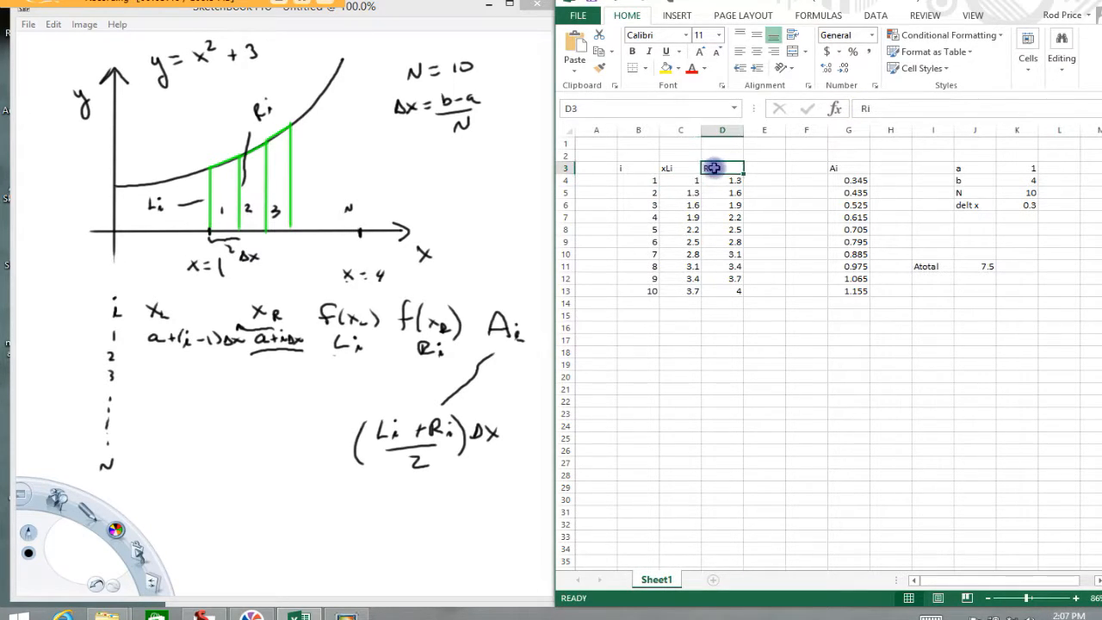
{"action": "left_click", "coordinate": [863, 109]}
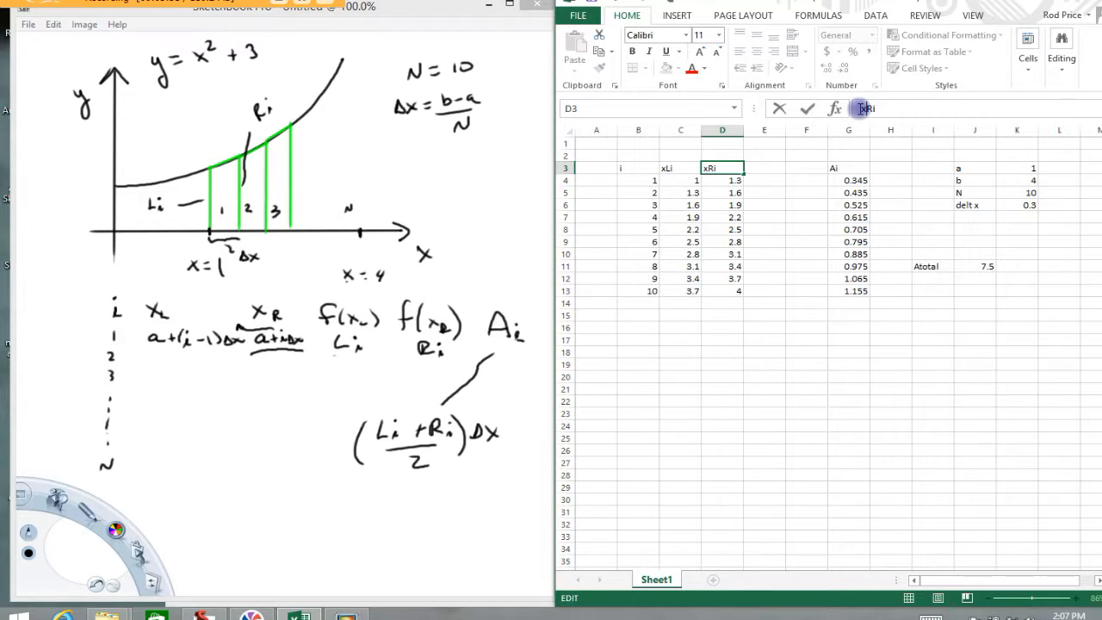
- Label column E with the header Li in cell E3
{"action": "left_click", "coordinate": [768, 170]}
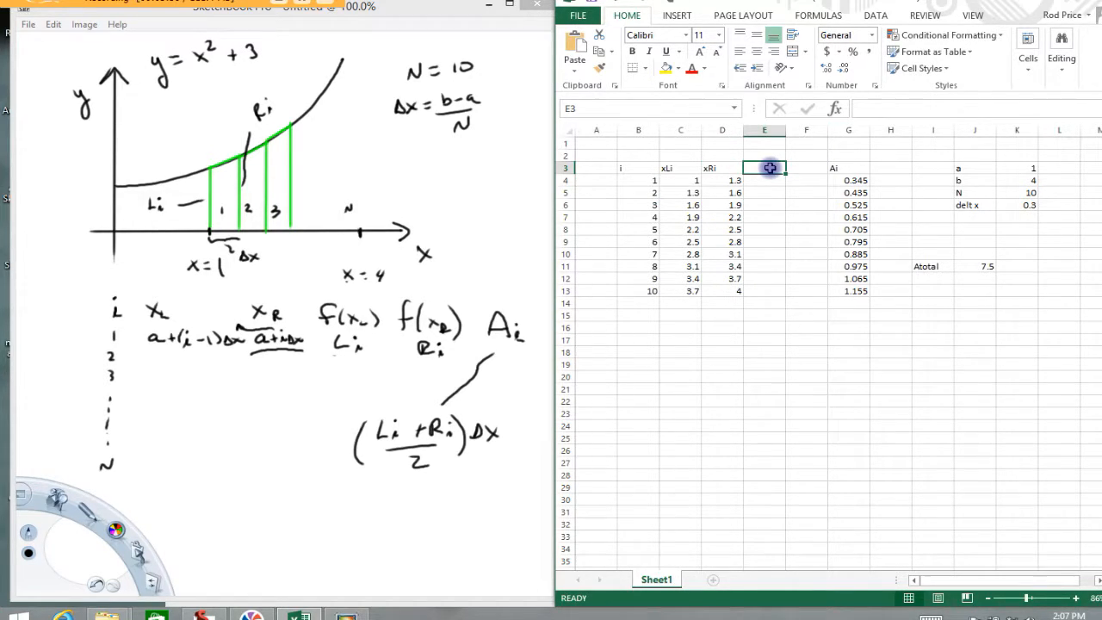
{"action": "type", "text": "Li"}
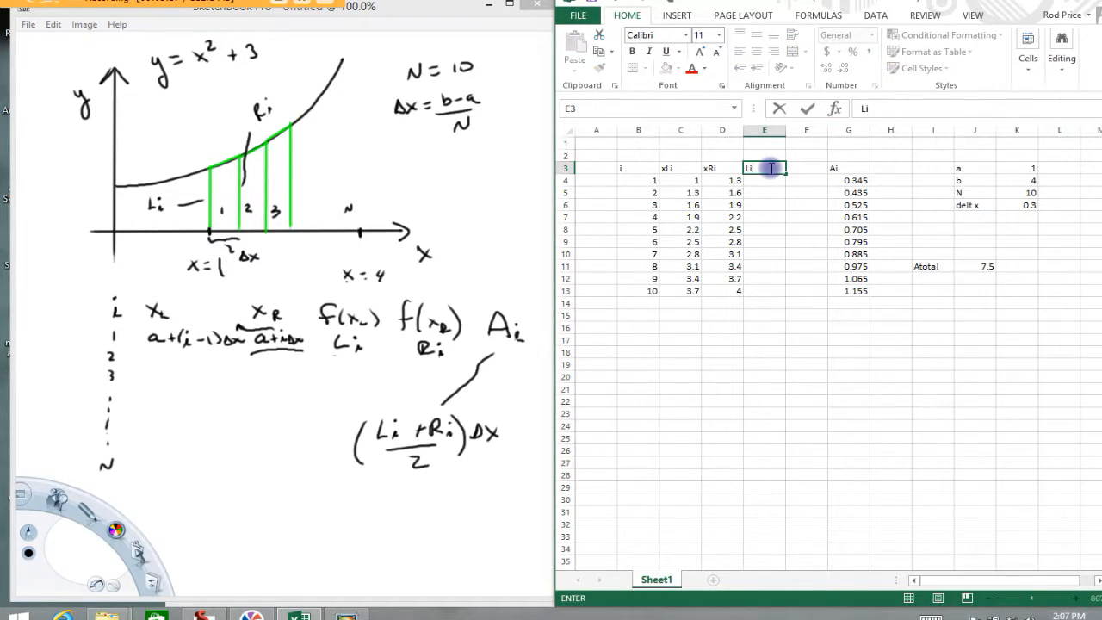
{"action": "key", "text": "Return"}
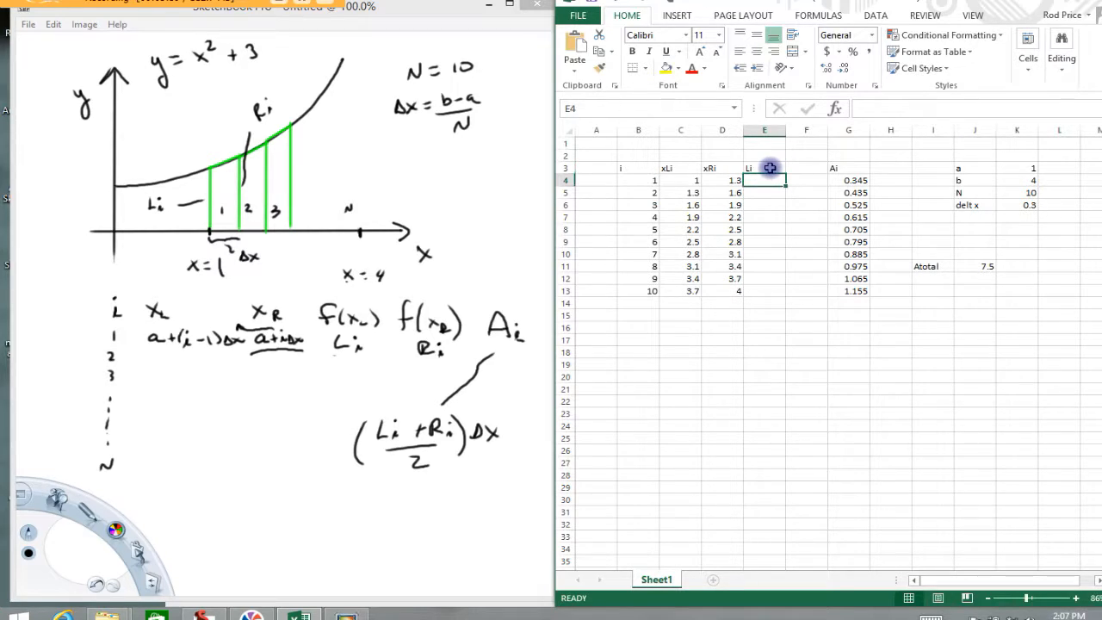
- Enter =C4^2+3 in cell E4 and fill the formula down to E13
{"action": "type", "text": "="}
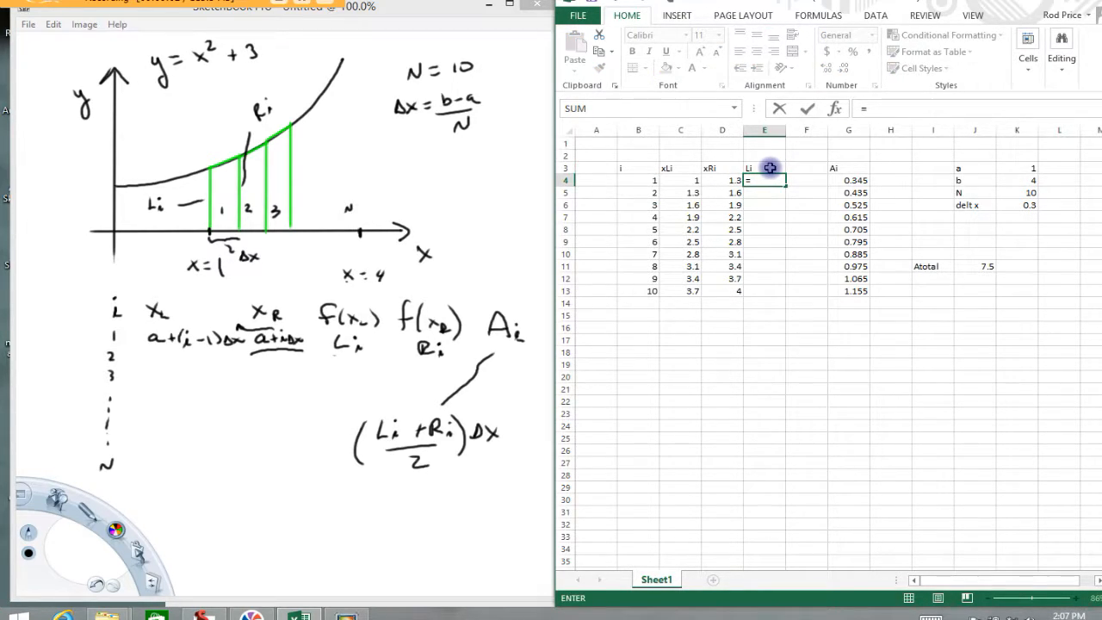
{"action": "left_click", "coordinate": [693, 179]}
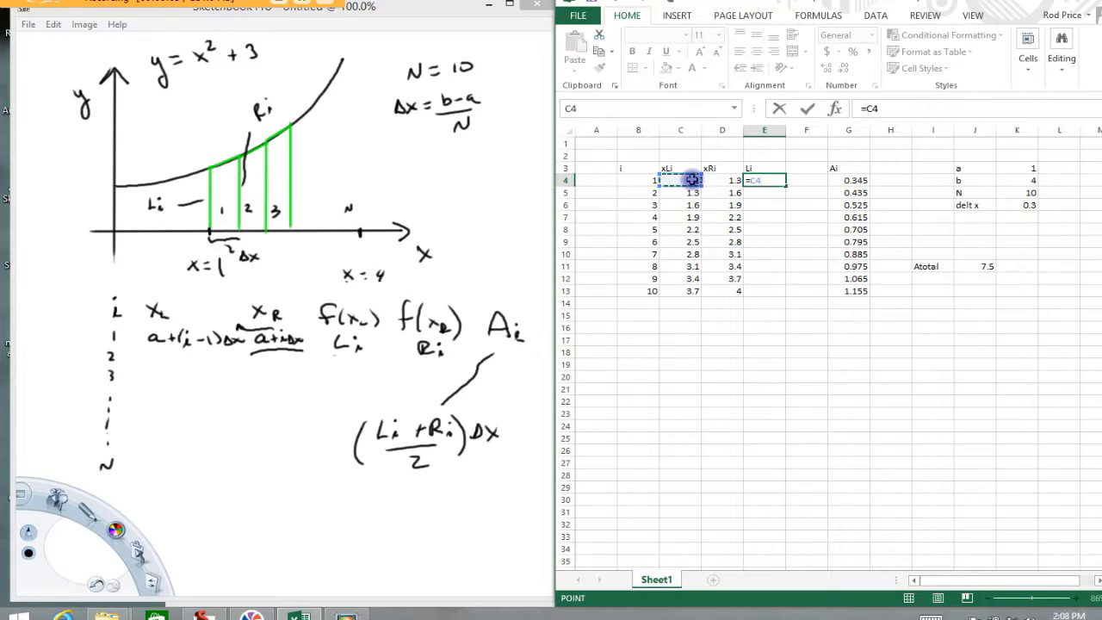
{"action": "type", "text": "^2+3"}
{"action": "key", "text": "Return"}
{"action": "left_click", "coordinate": [764, 180]}
{"action": "left_click_drag", "start_coordinate": [785, 183], "coordinate": [769, 297]}
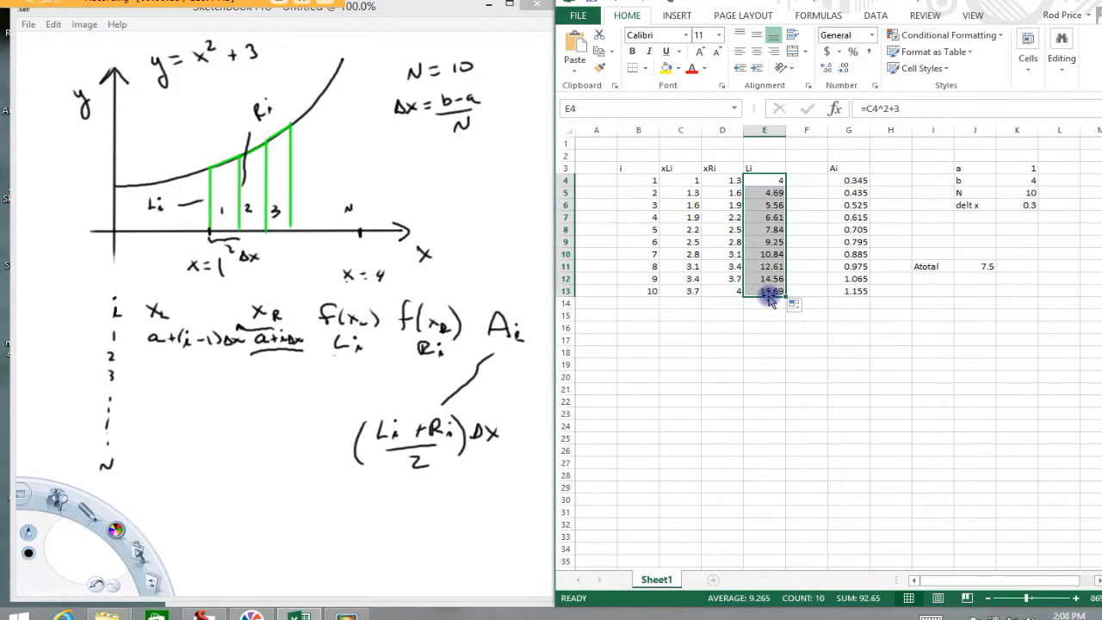
- Label column F with the header Ri in cell F3
{"action": "left_click", "coordinate": [801, 169]}
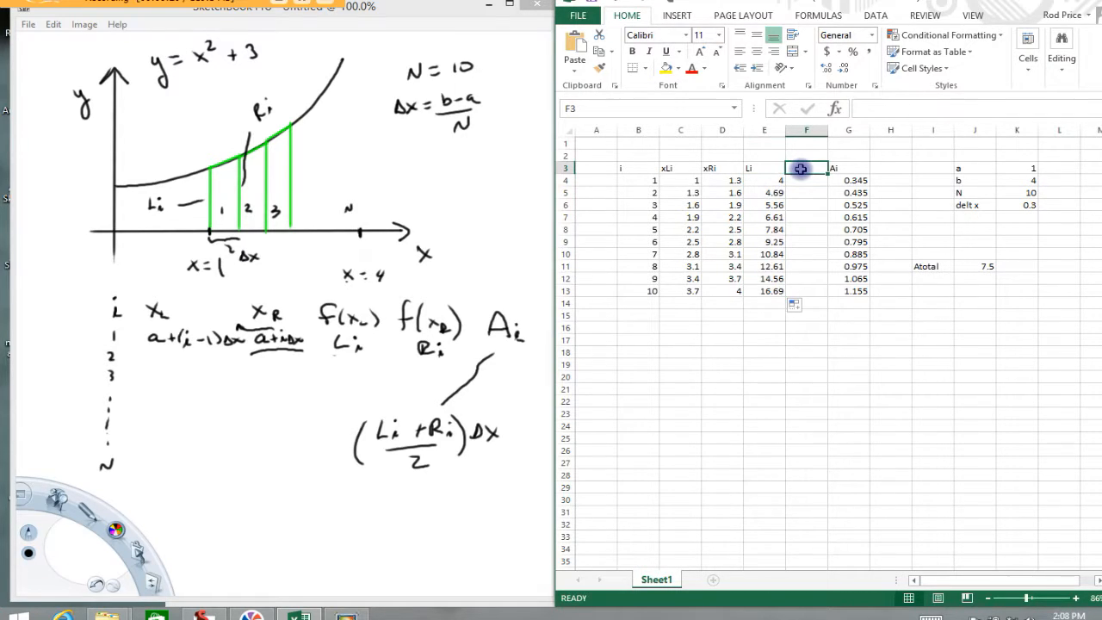
{"action": "type", "text": "Ri"}
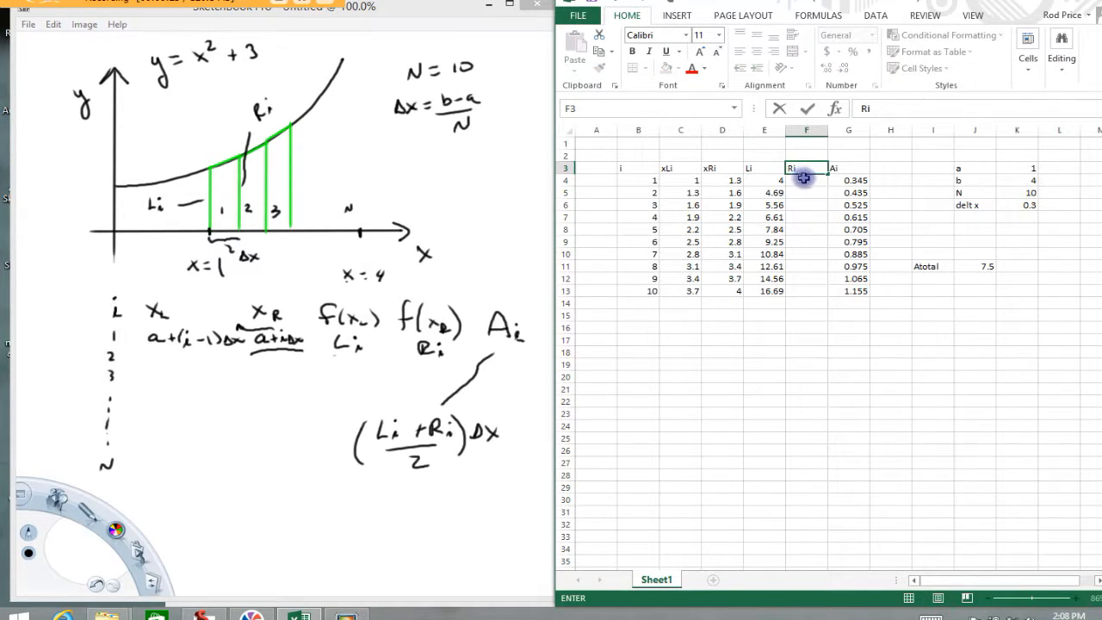
{"action": "key", "text": "Return"}
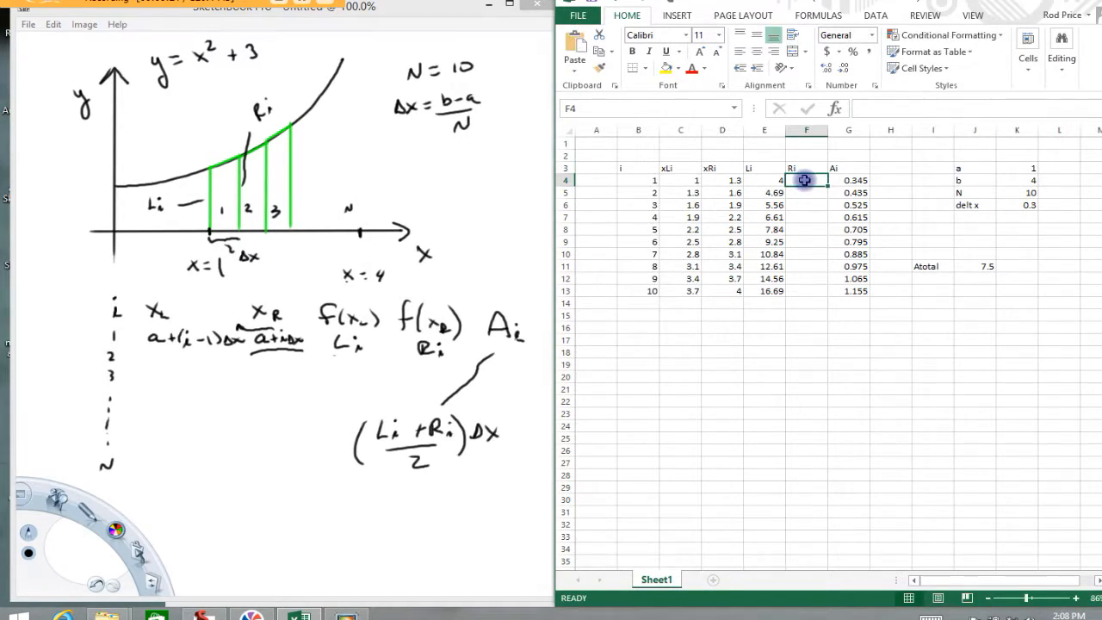
- Enter =D4^2+3 in cell F4 and fill the formula down to F13
{"action": "type", "text": "="}
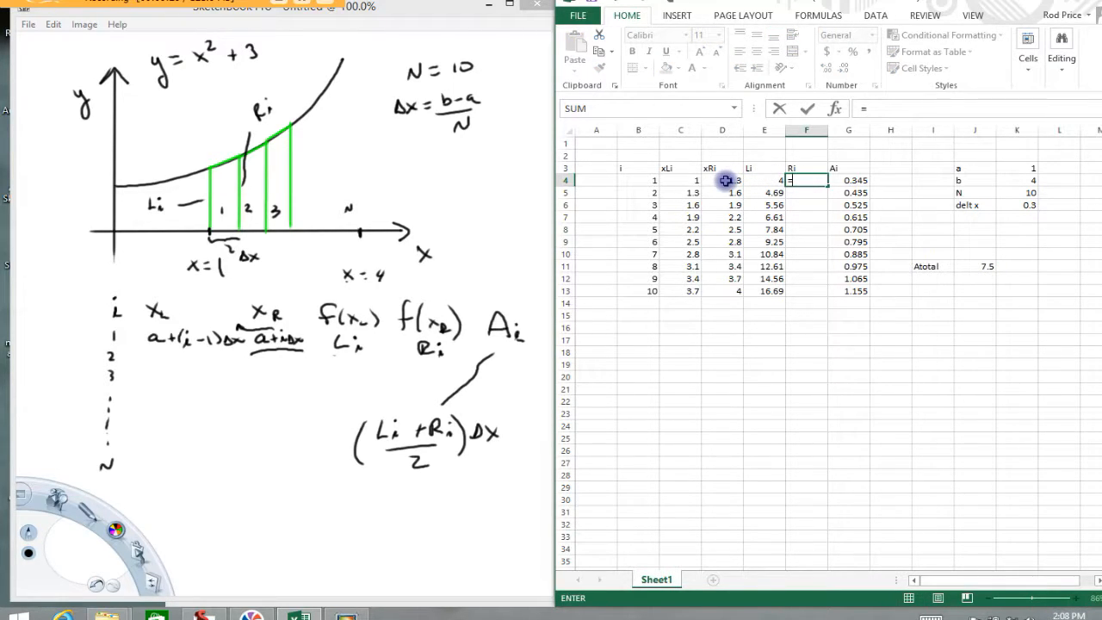
{"action": "left_click", "coordinate": [728, 181]}
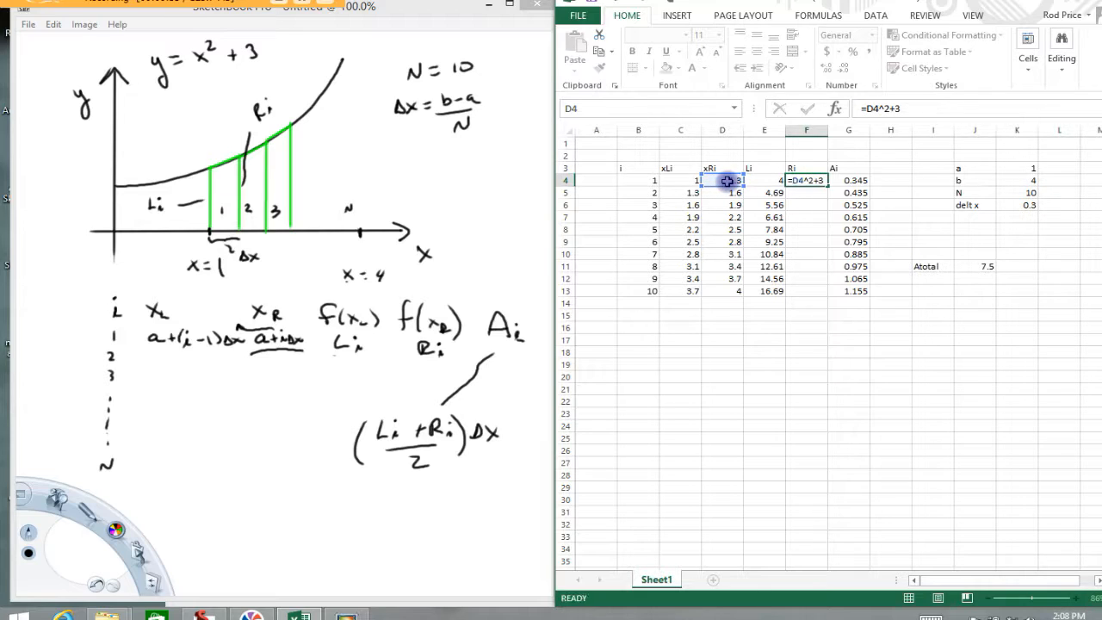
{"action": "key", "text": "Return"}
{"action": "left_click", "coordinate": [807, 180]}
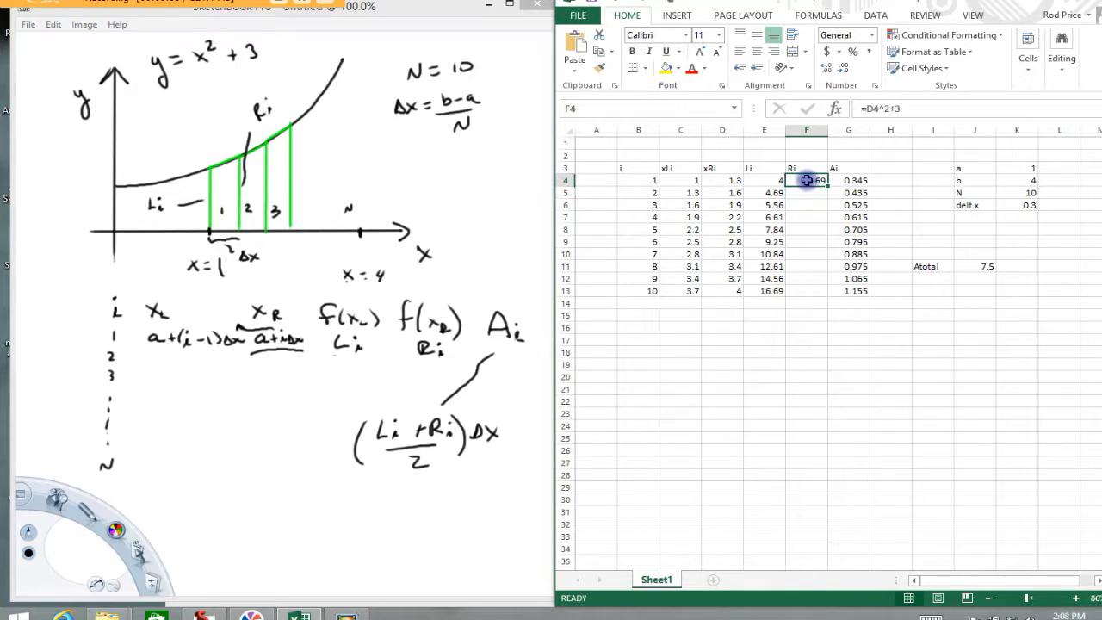
{"action": "left_click_drag", "start_coordinate": [828, 186], "coordinate": [818, 296]}
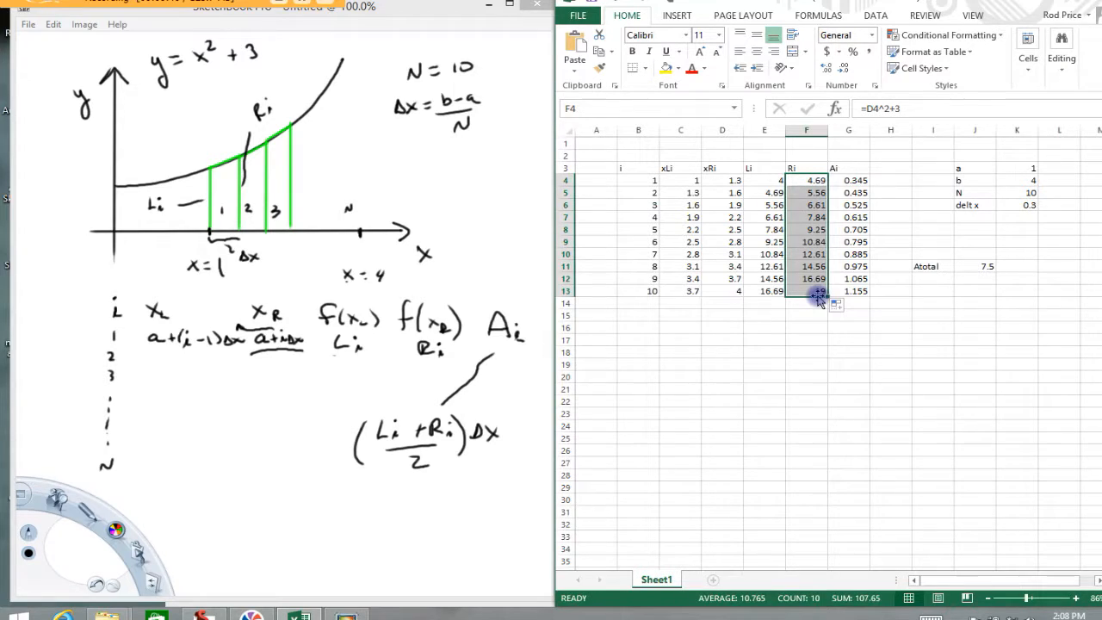
- Clear the old Ai values in G4:G13 and enter the trapezoid area formula =(E4+F4)/2*$K$6 in cell G4
{"action": "mouse_move", "coordinate": [857, 180]}
{"action": "left_mouse_down"}
{"action": "mouse_move", "coordinate": [870, 299]}
{"action": "mouse_move", "coordinate": [858, 179]}
{"action": "left_mouse_up"}
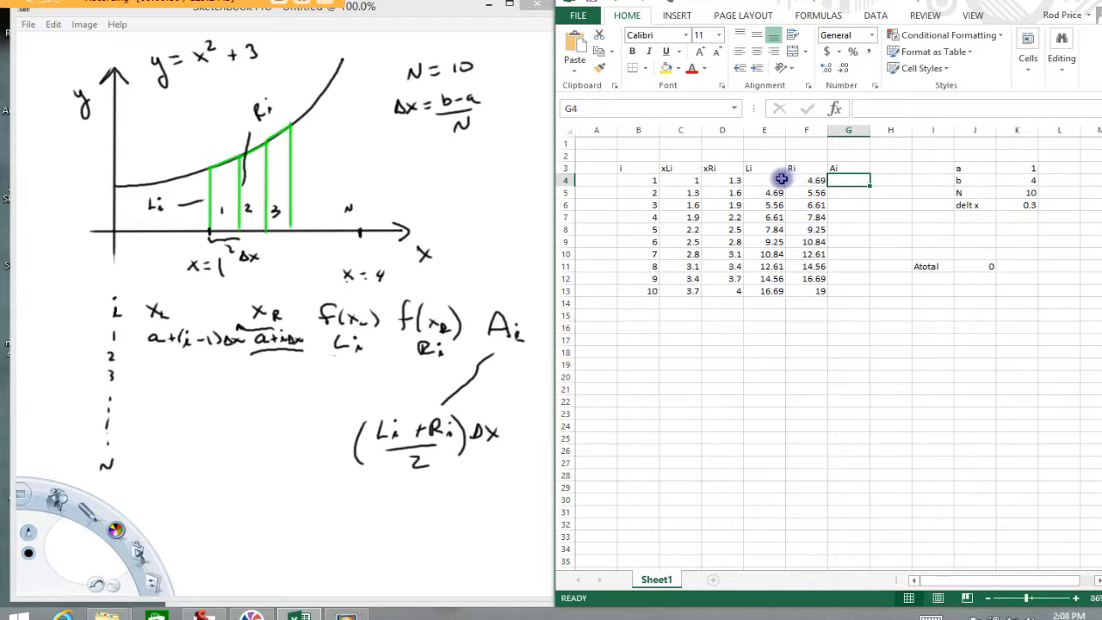
{"action": "double_click", "coordinate": [840, 180]}
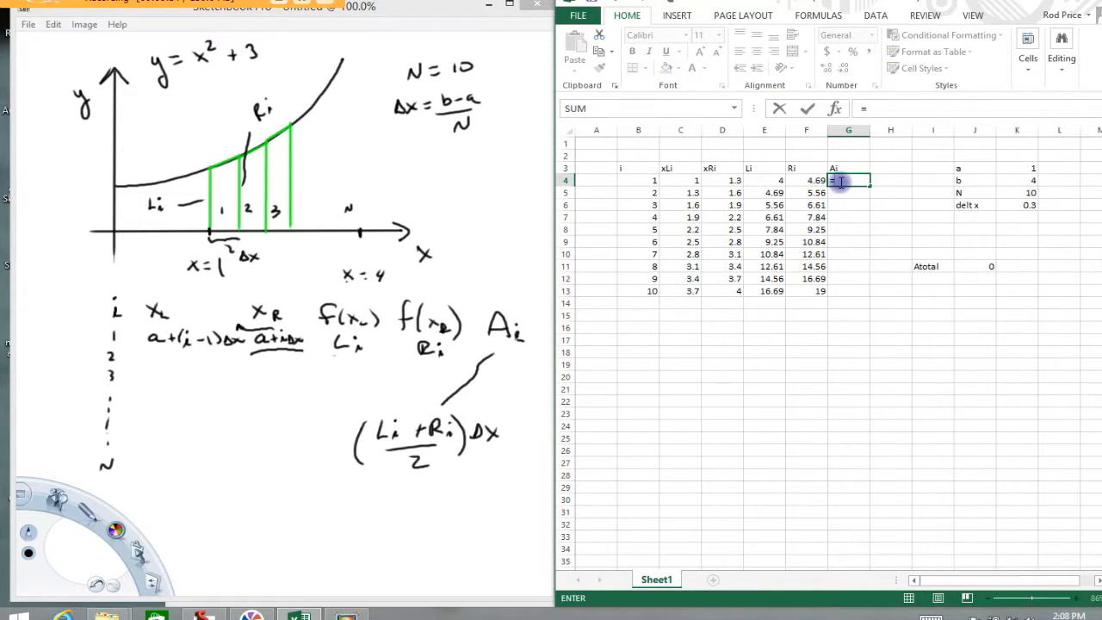
{"action": "type", "text": "=("}
{"action": "left_click", "coordinate": [769, 180]}
{"action": "type", "text": "+"}
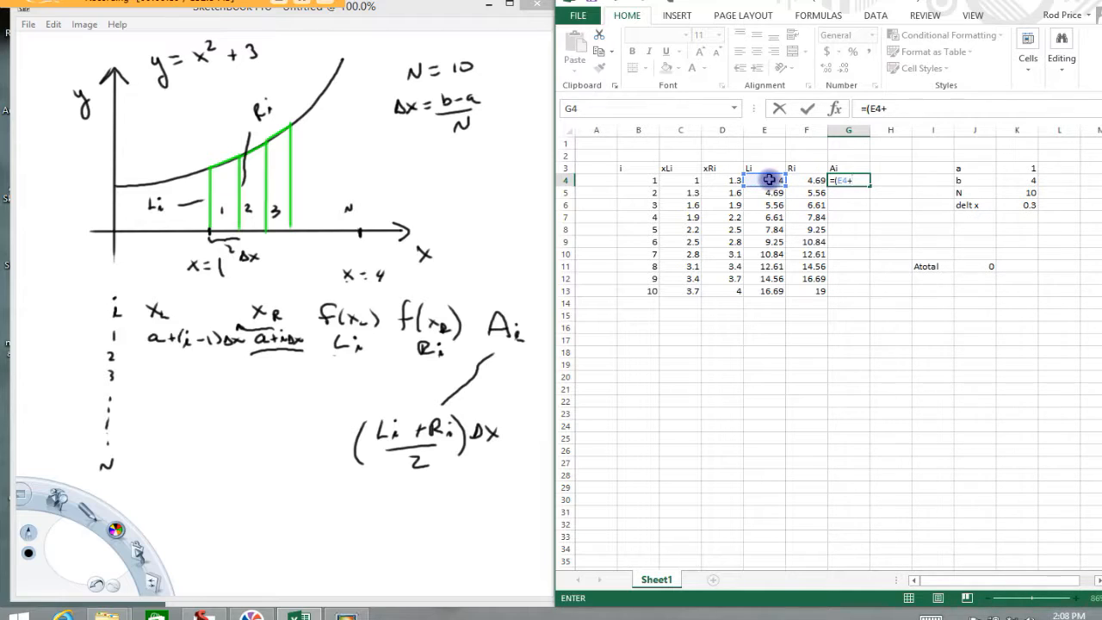
{"action": "left_click", "coordinate": [811, 179]}
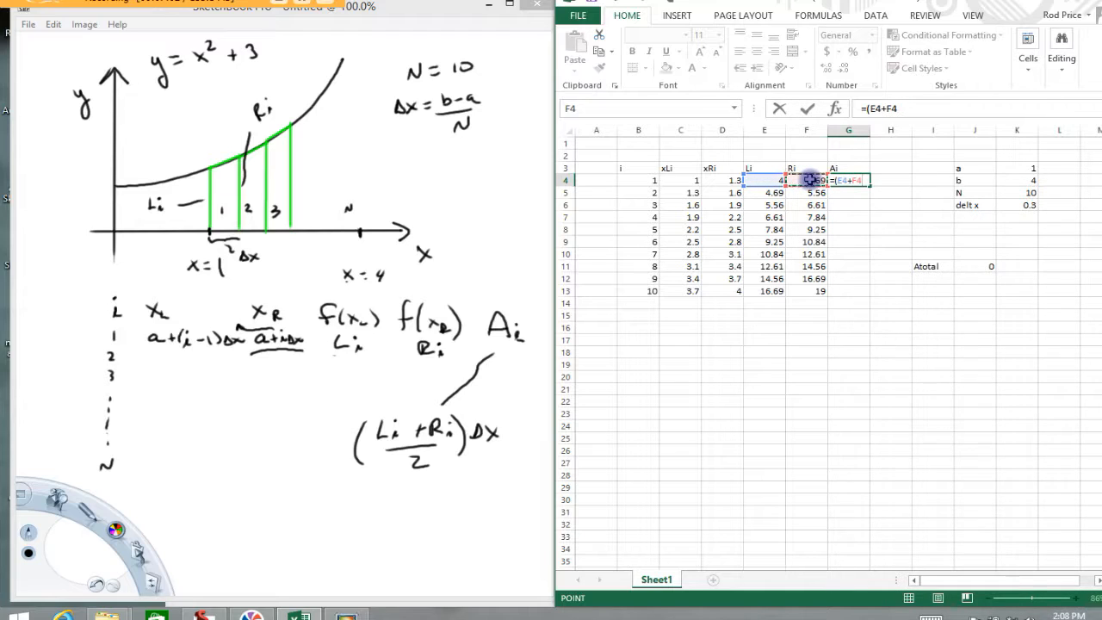
{"action": "type", "text": ")/2"}
{"action": "type", "text": "*"}
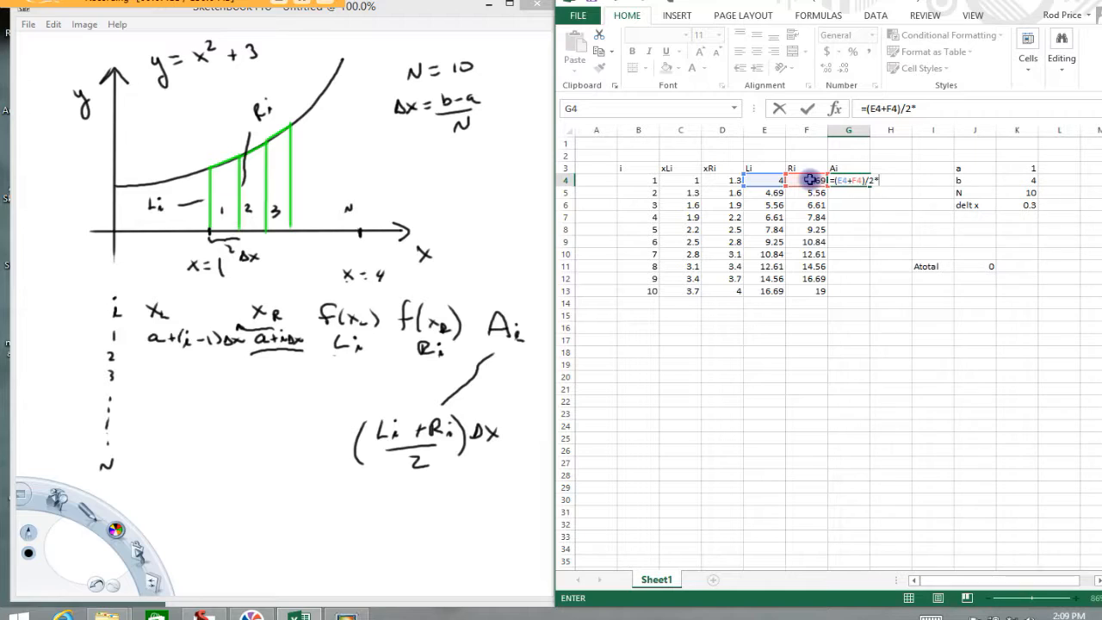
{"action": "left_click", "coordinate": [1013, 206]}
{"action": "key", "text": "F4"}
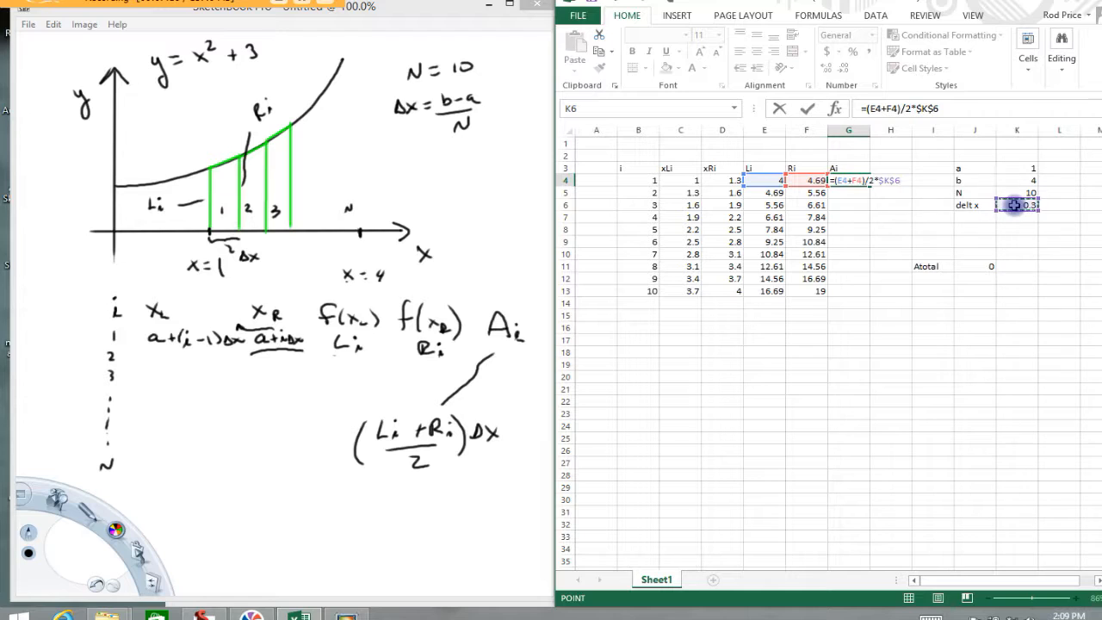
{"action": "key", "text": "Return"}
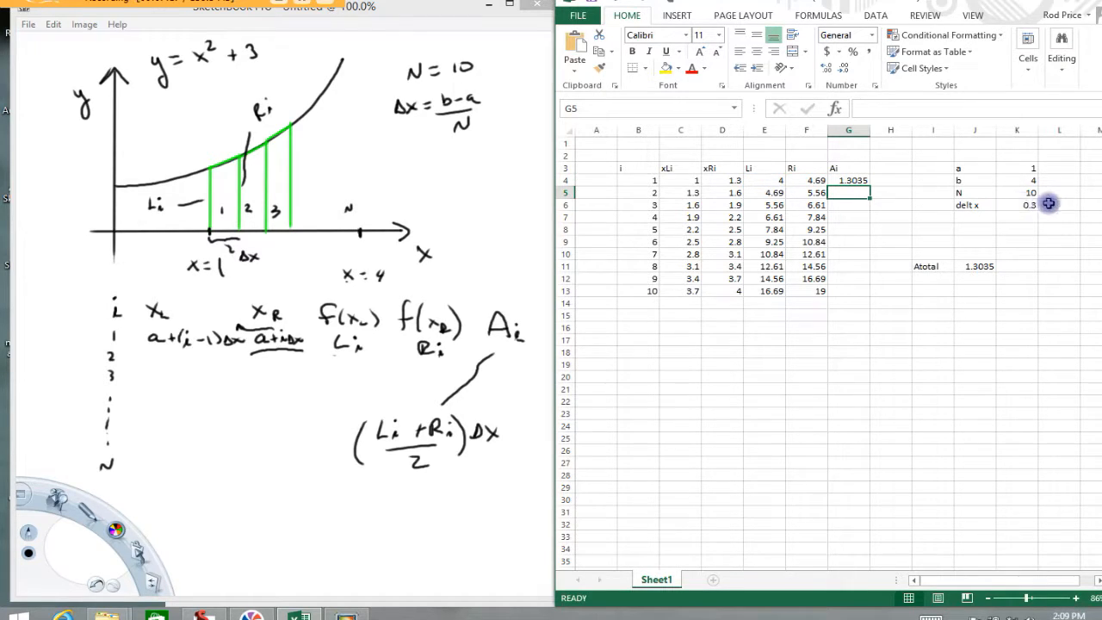
- Fill the trapezoid area formula from G4 down to G13 and check the Atotal formula in cell J11
{"action": "left_click", "coordinate": [855, 181]}
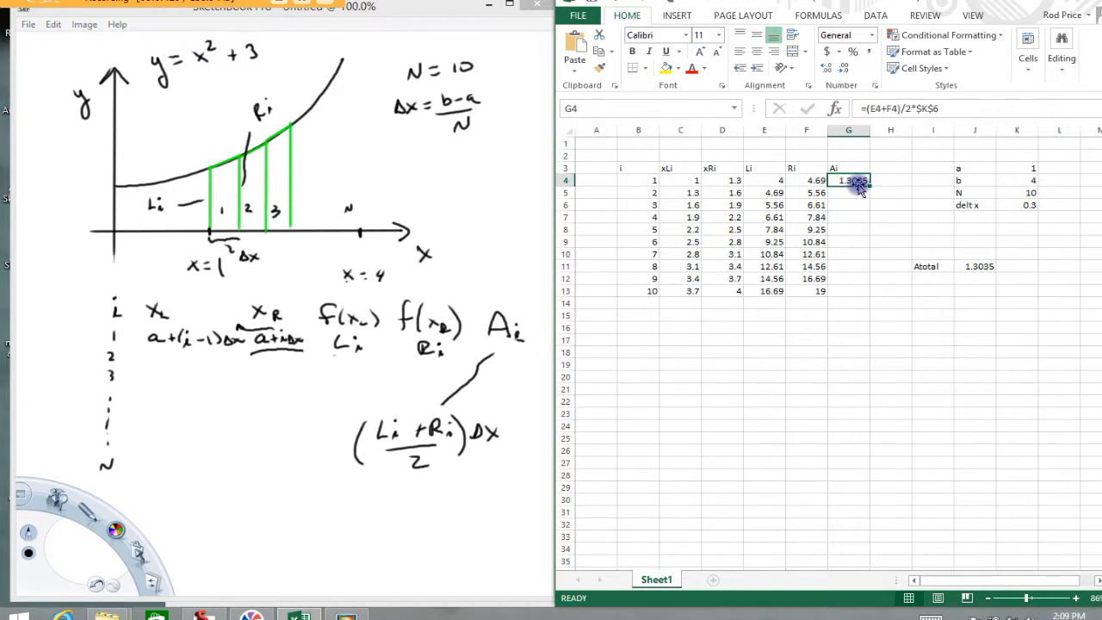
{"action": "left_click_drag", "start_coordinate": [869, 185], "coordinate": [864, 298]}
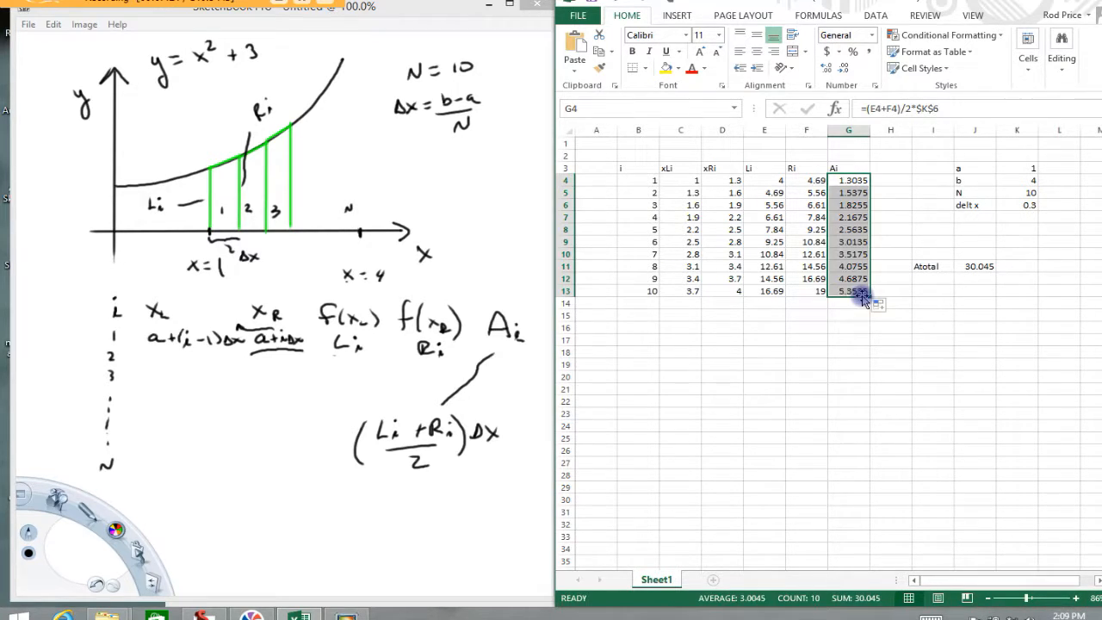
{"action": "left_click", "coordinate": [975, 268]}
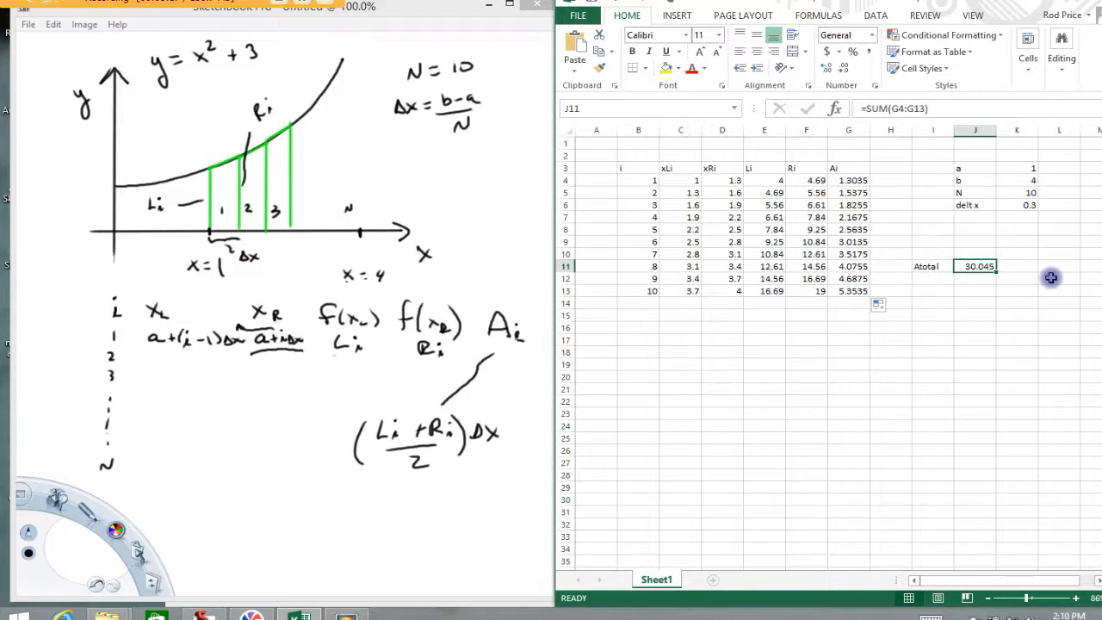
{"action": "left_click", "coordinate": [347, 611]}
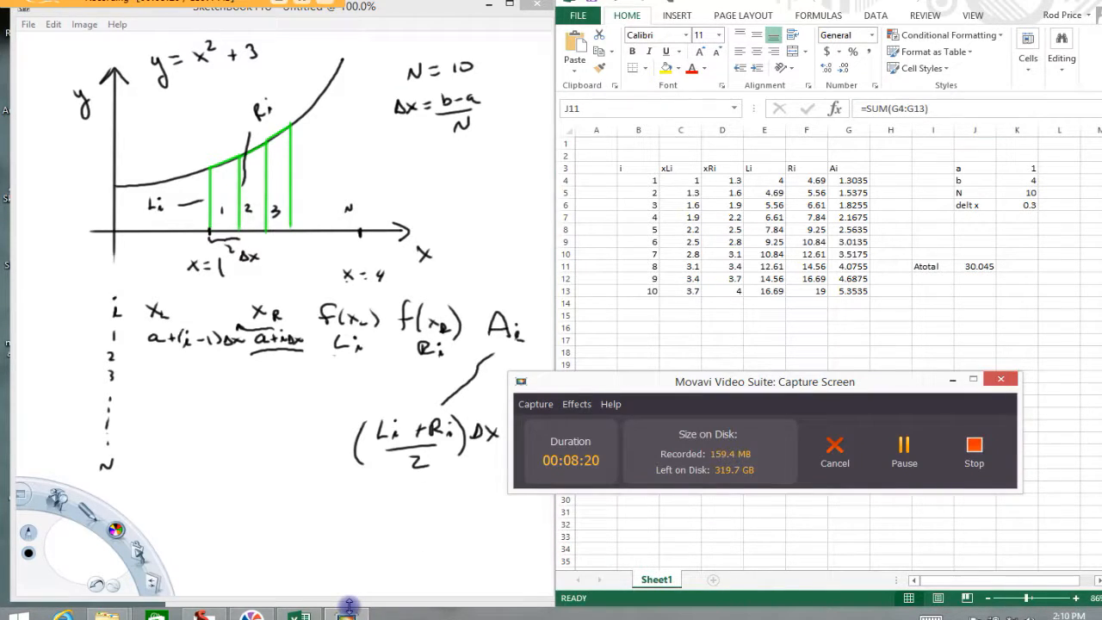